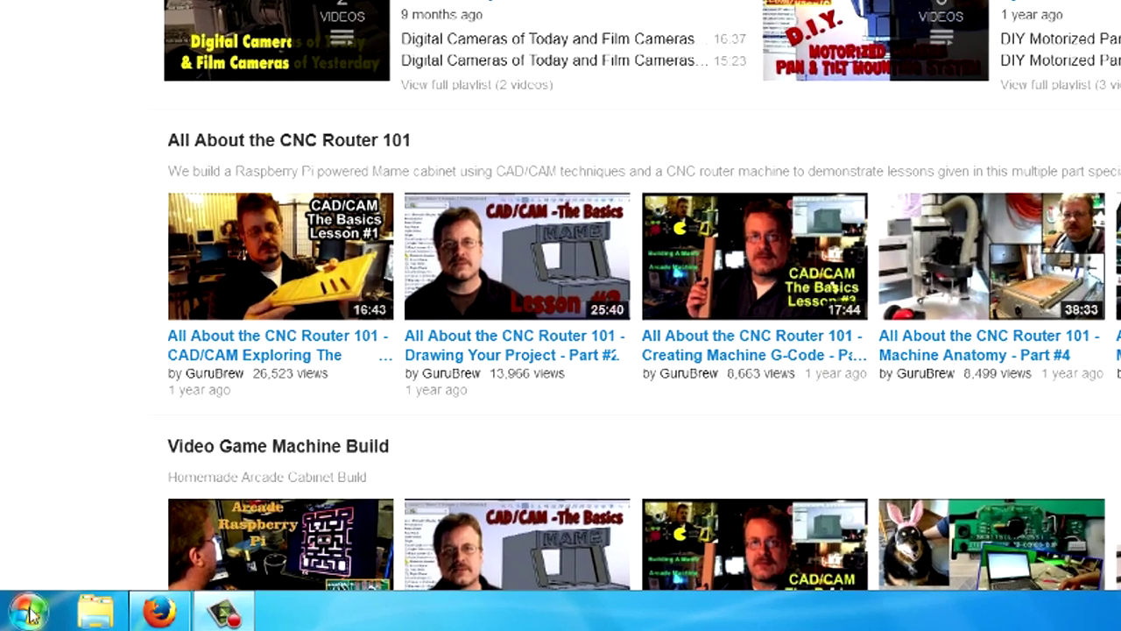
- Search 'magnifier' from the Start menu and launch Magnifier over the YouTube page
click(40, 602)
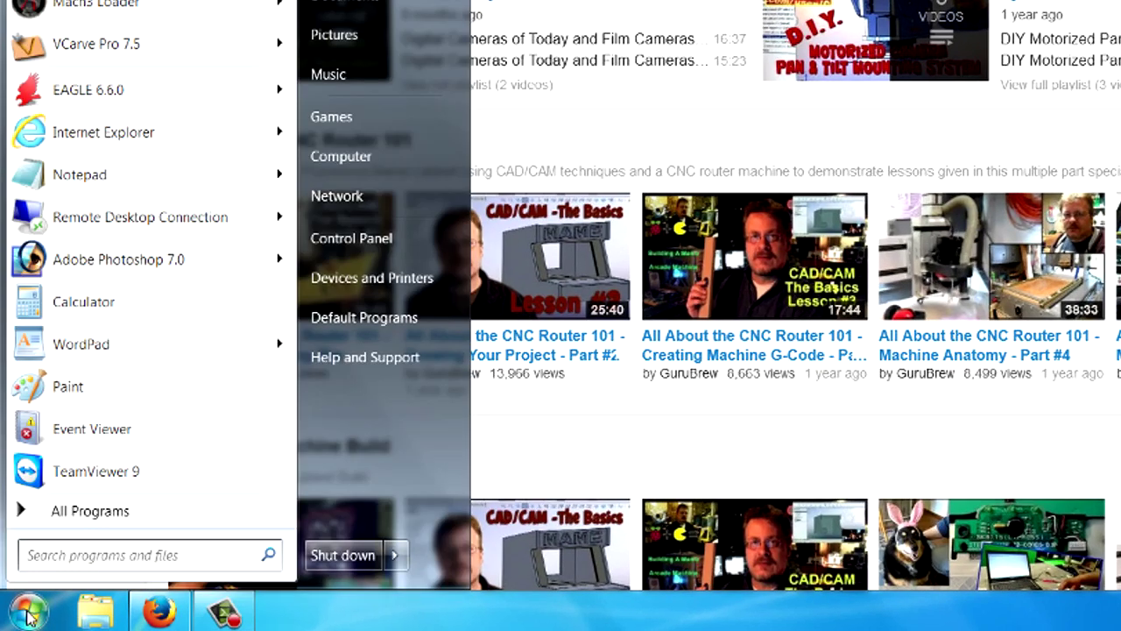
click(90, 555)
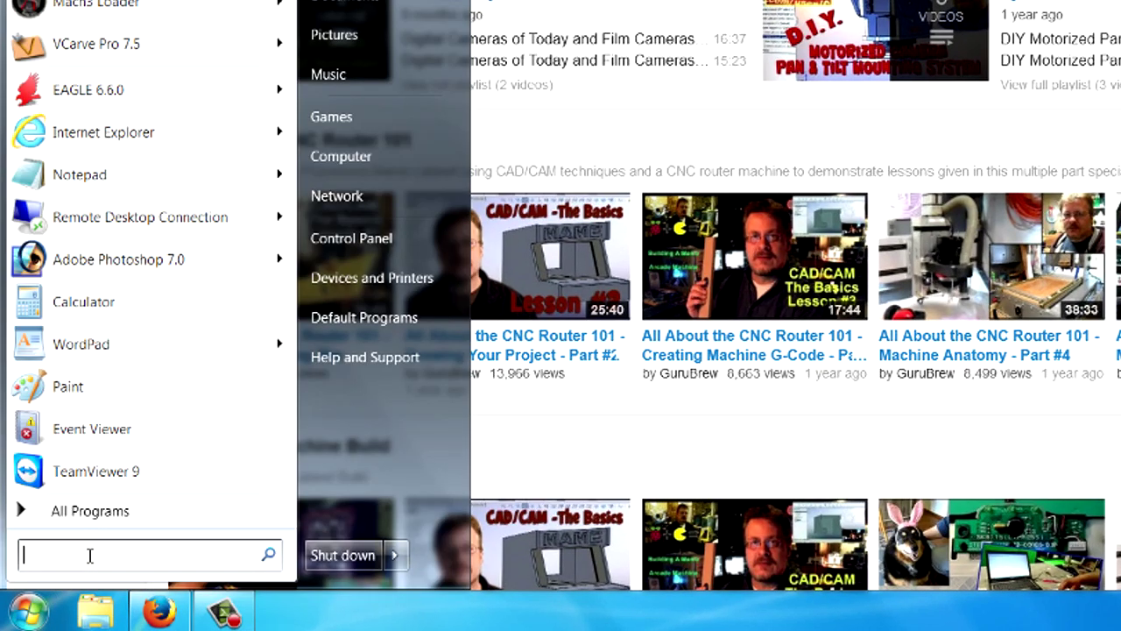
text(magnifie)
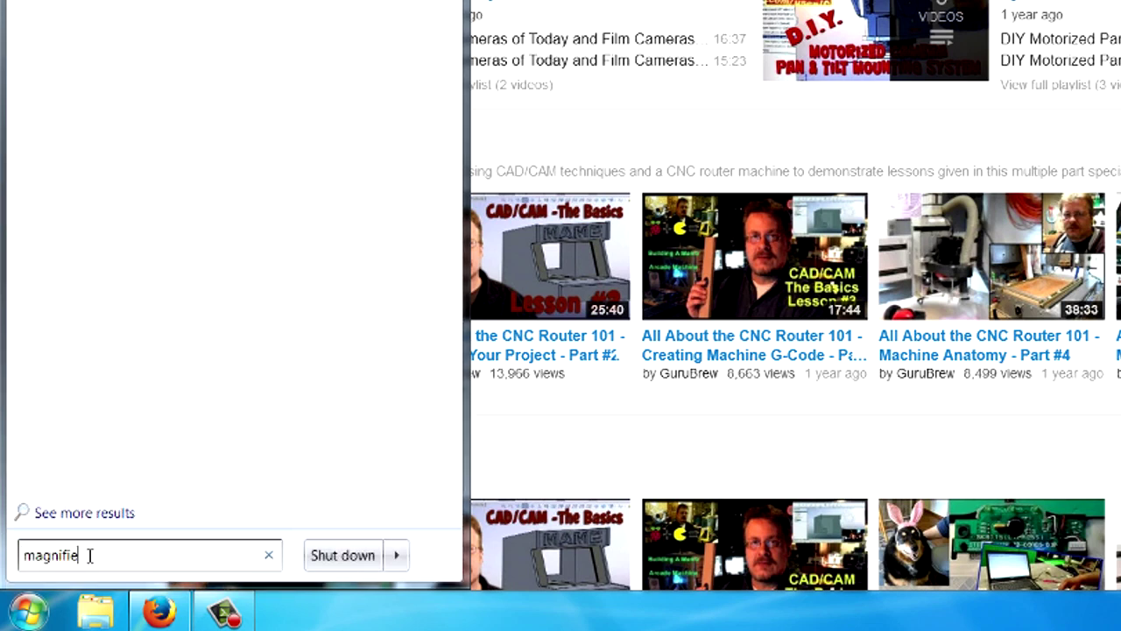
text(r)
key(Return)
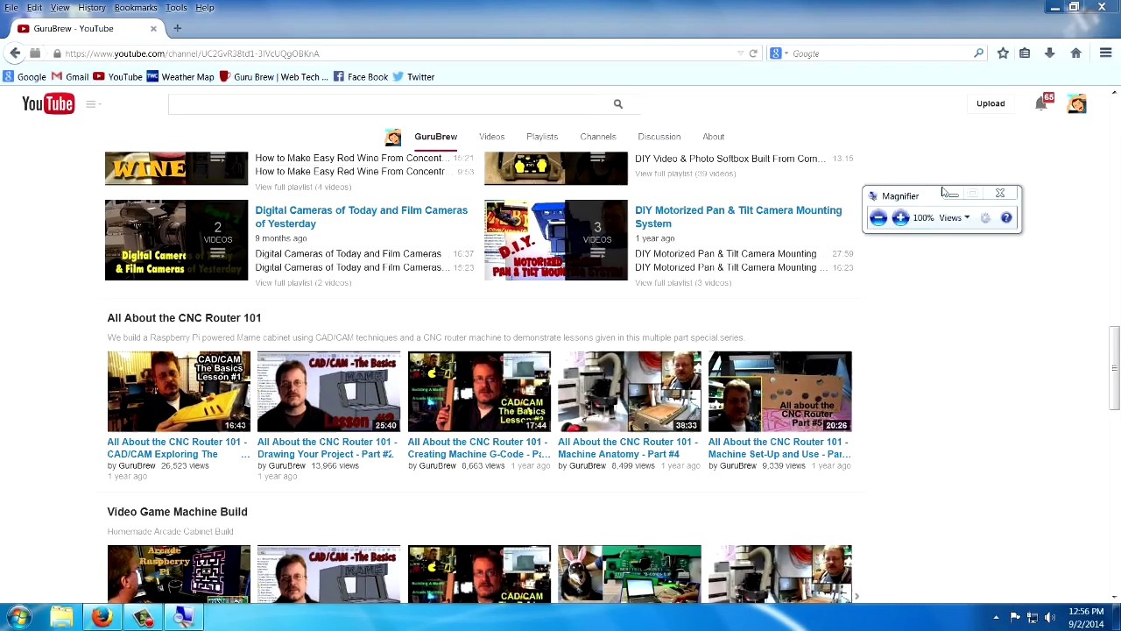
- Move the Magnifier window aside and zoom the screen in step by step up to 250%
drag(927, 182, 1012, 151)
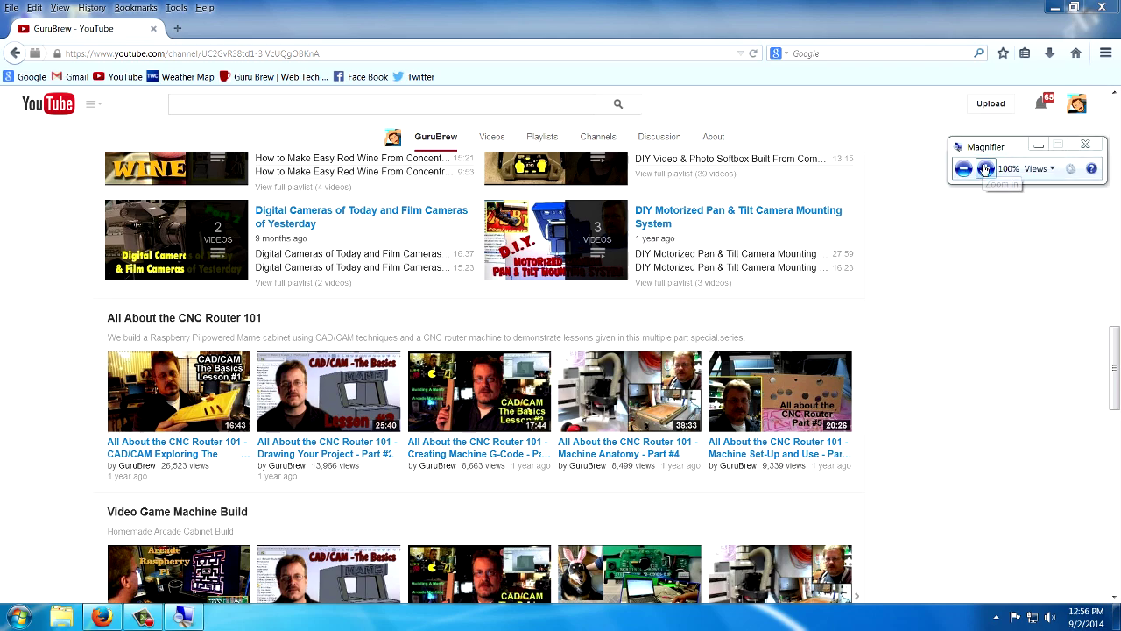
click(986, 169)
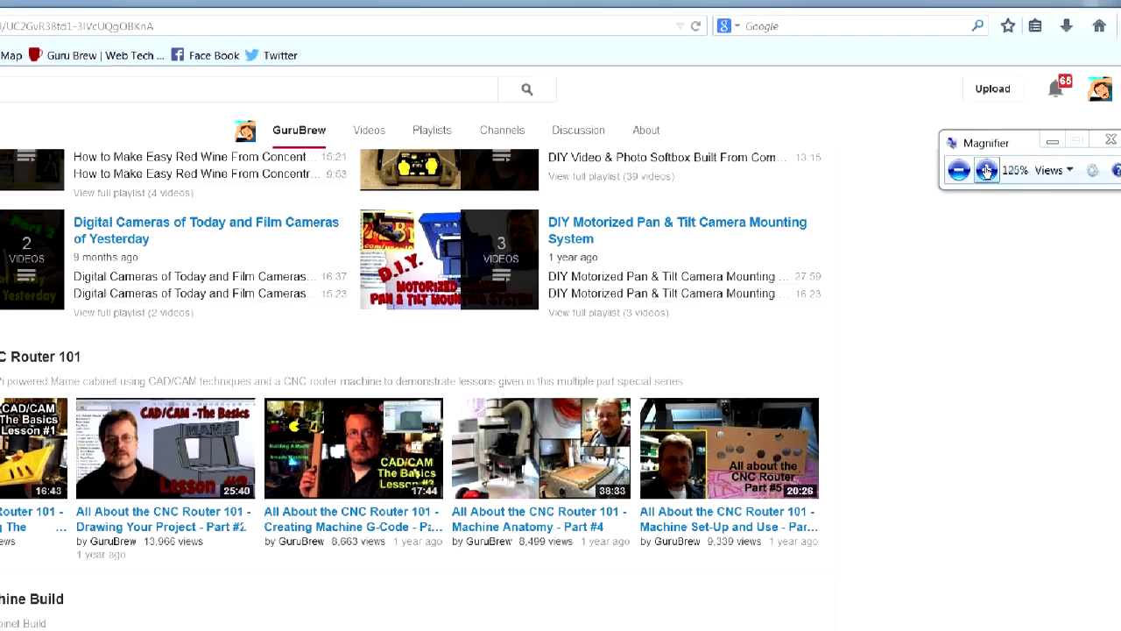
click(986, 170)
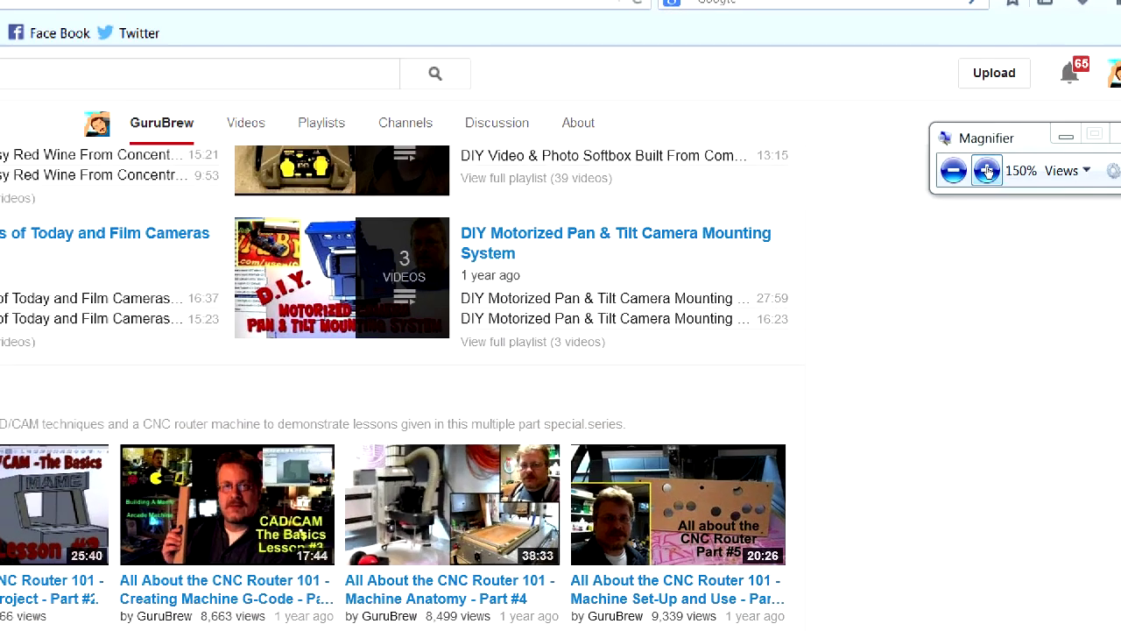
click(987, 170)
click(987, 170)
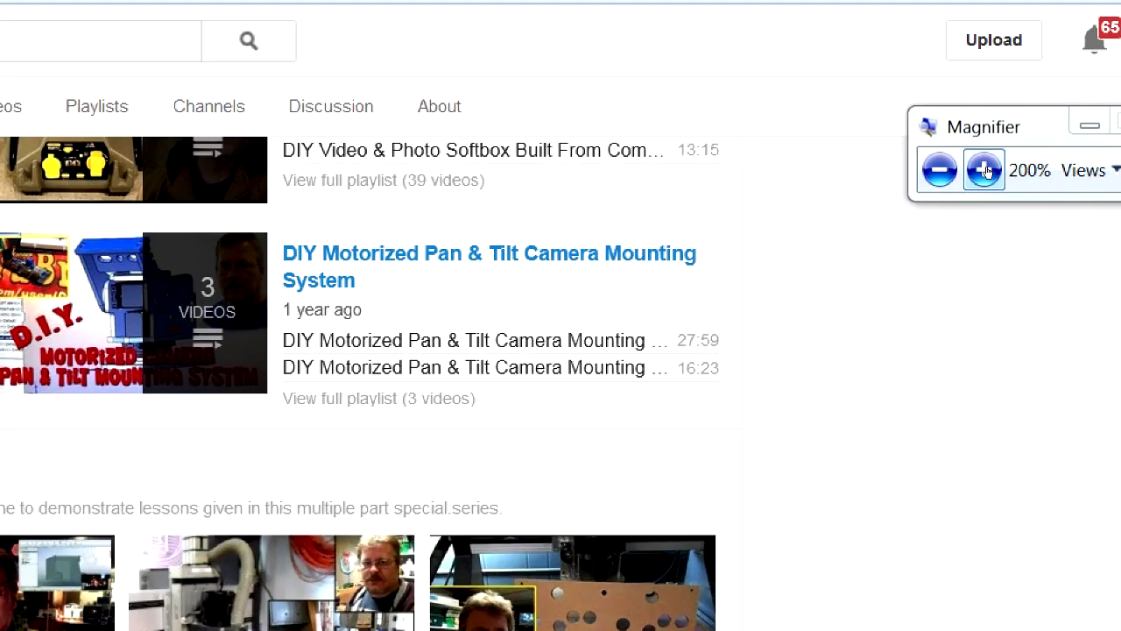
click(987, 170)
click(986, 170)
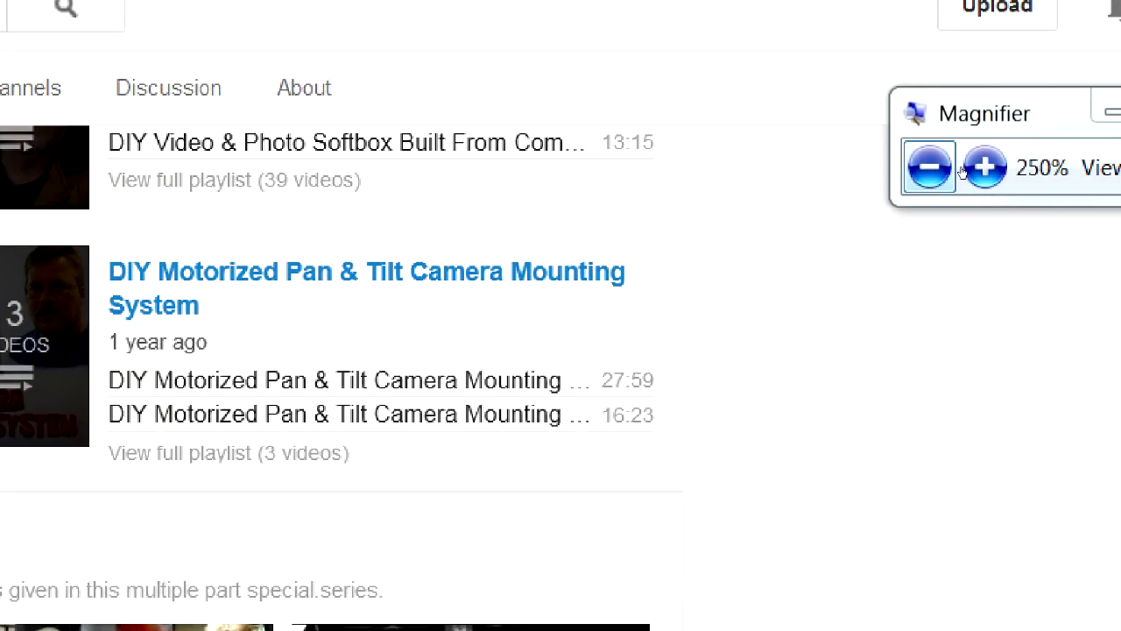
- Reduce the magnification from 250% back down to 150%
click(964, 172)
click(965, 172)
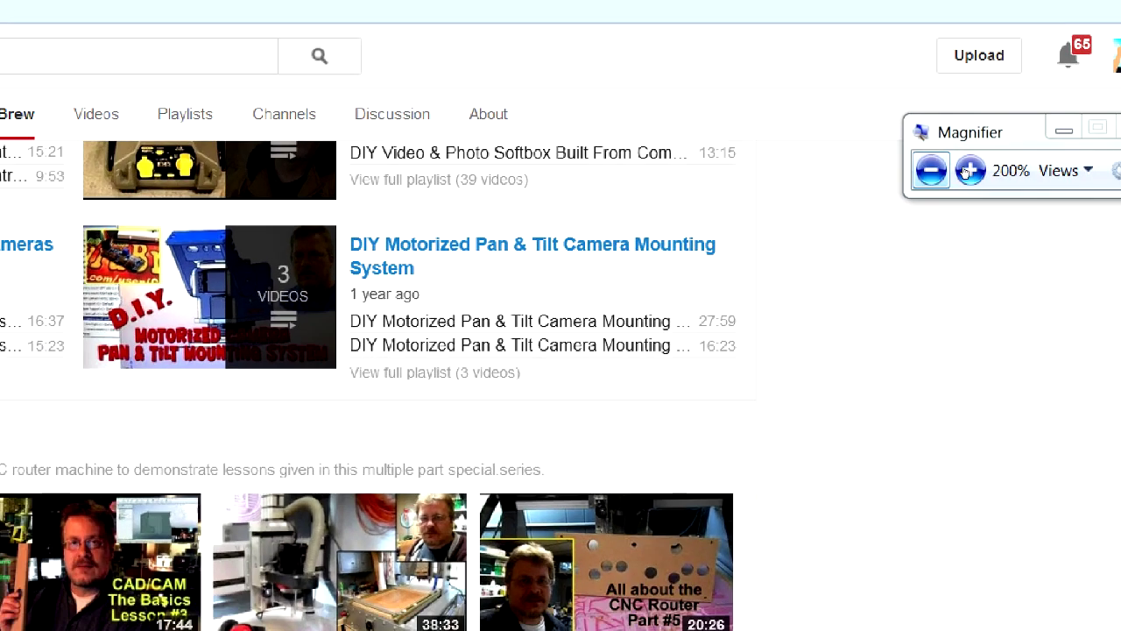
click(965, 172)
click(966, 172)
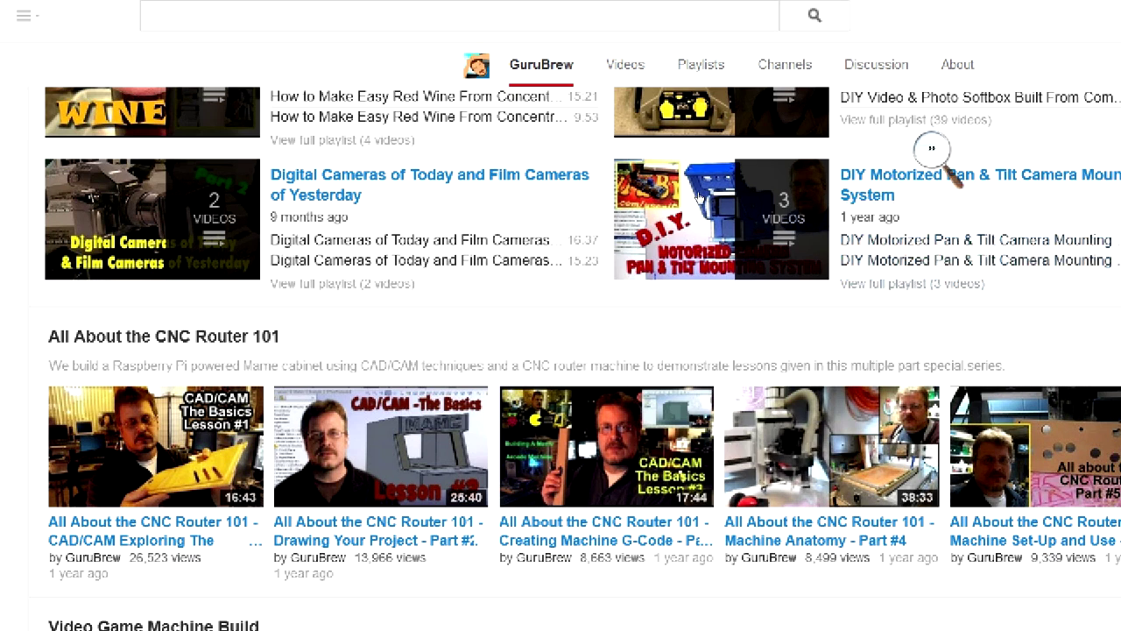
- Bring back the Magnifier toolbar with Win+Plus and close Magnifier, restoring normal page size
key(super+plus)
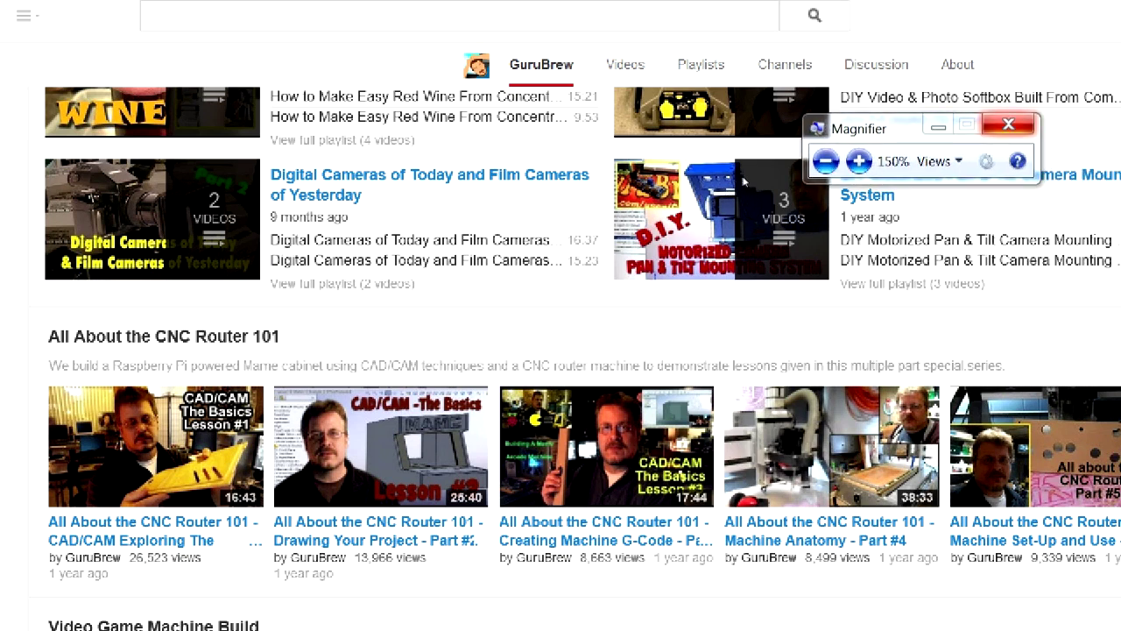
click(1008, 124)
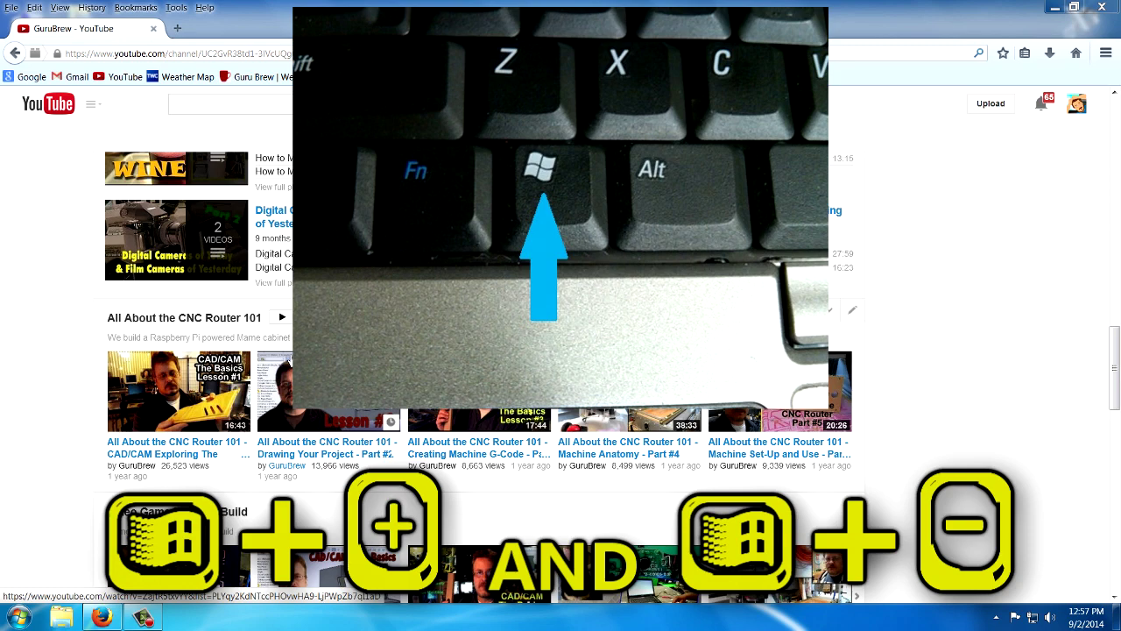
- Restart Magnifier at 150% with Win+Plus, zoom in three more steps, then recall its controls
key(super)
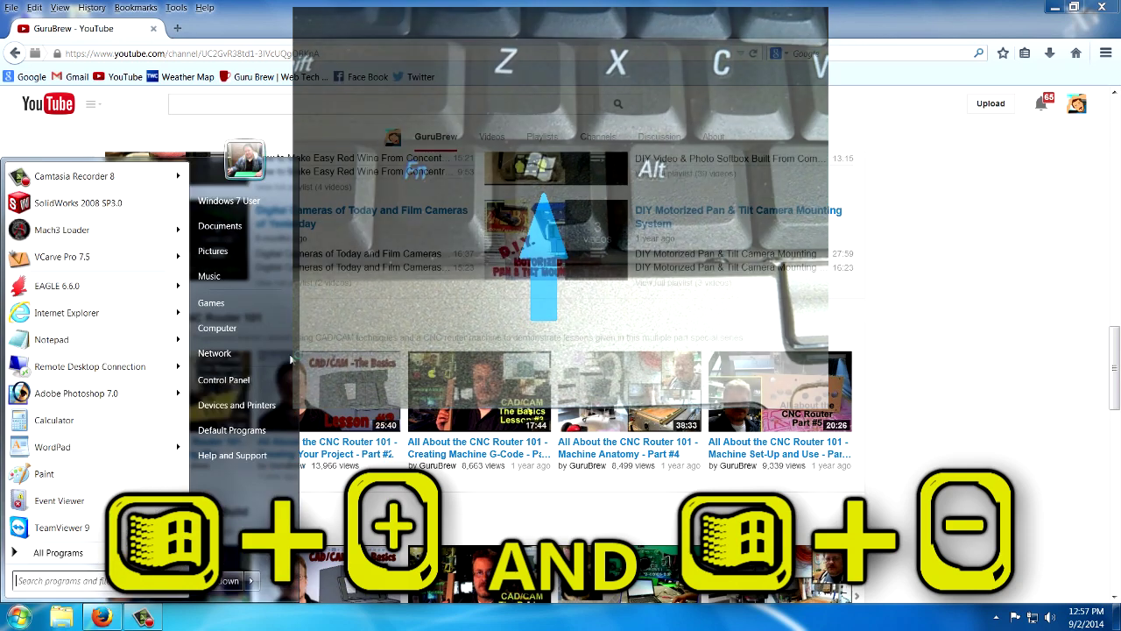
key(super+plus)
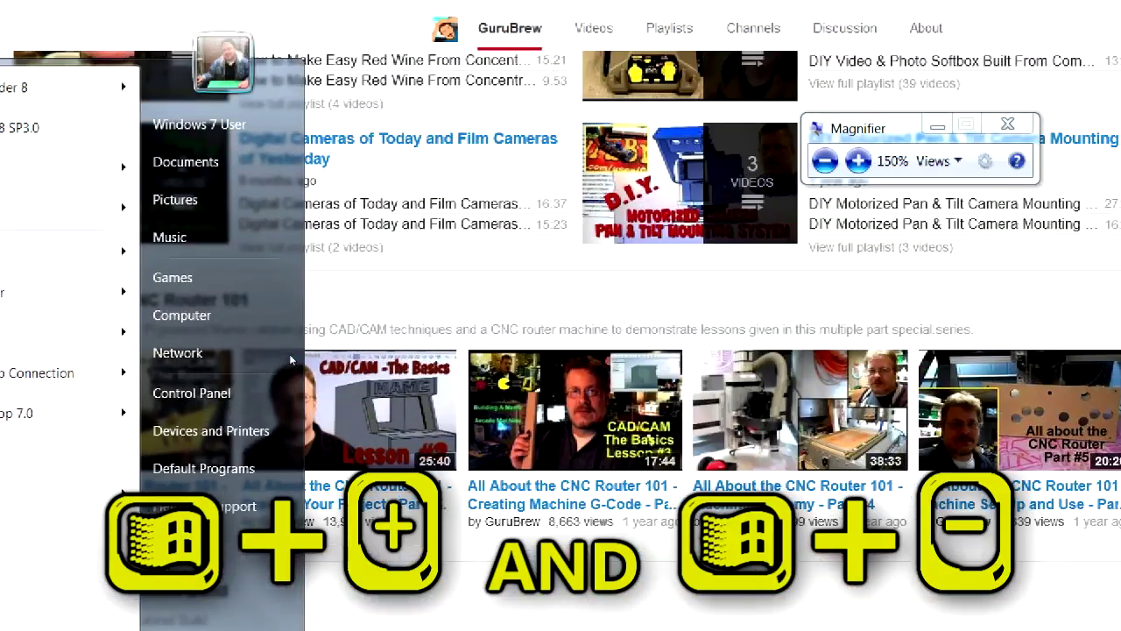
key(super+plus)
key(super+plus)
key(super+plus)
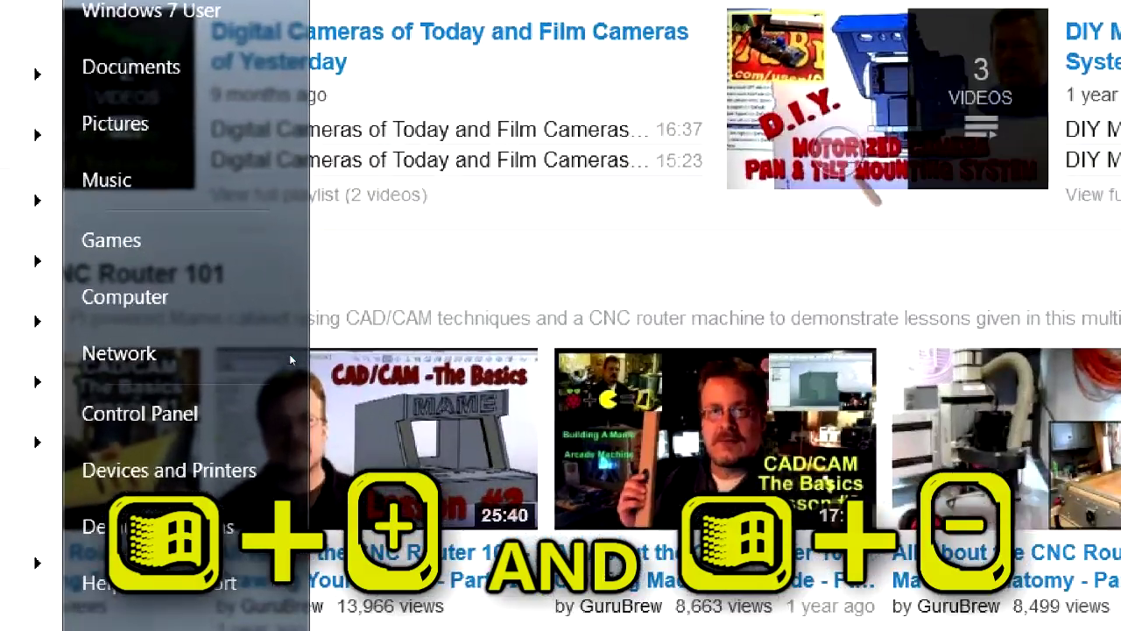
key(super+plus)
key(super+plus)
key(super+plus)
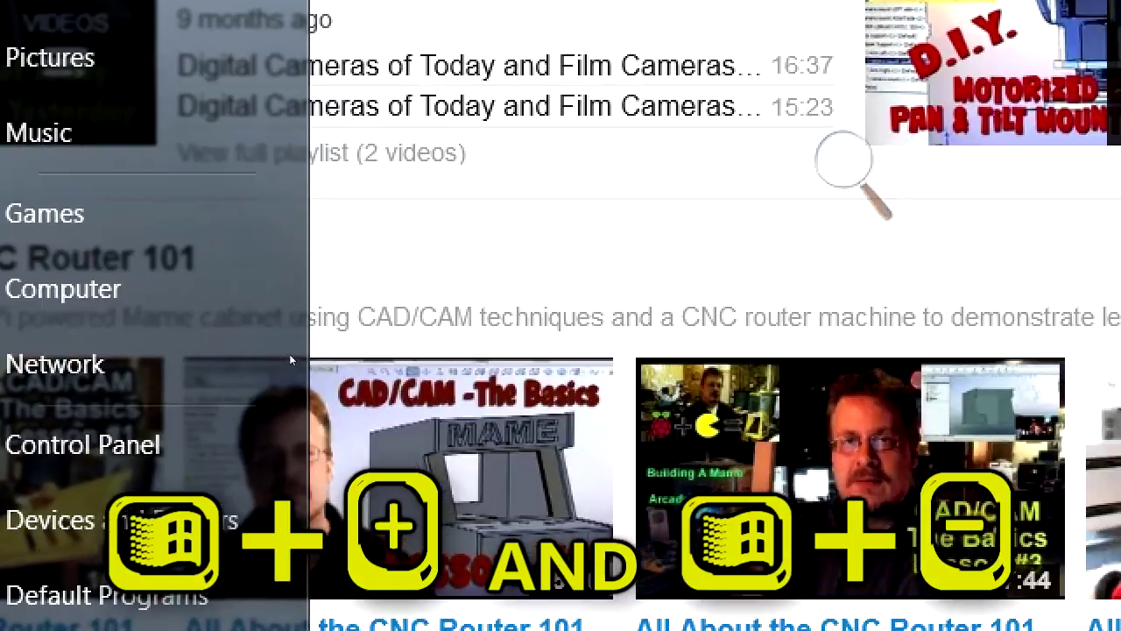
key(super+plus)
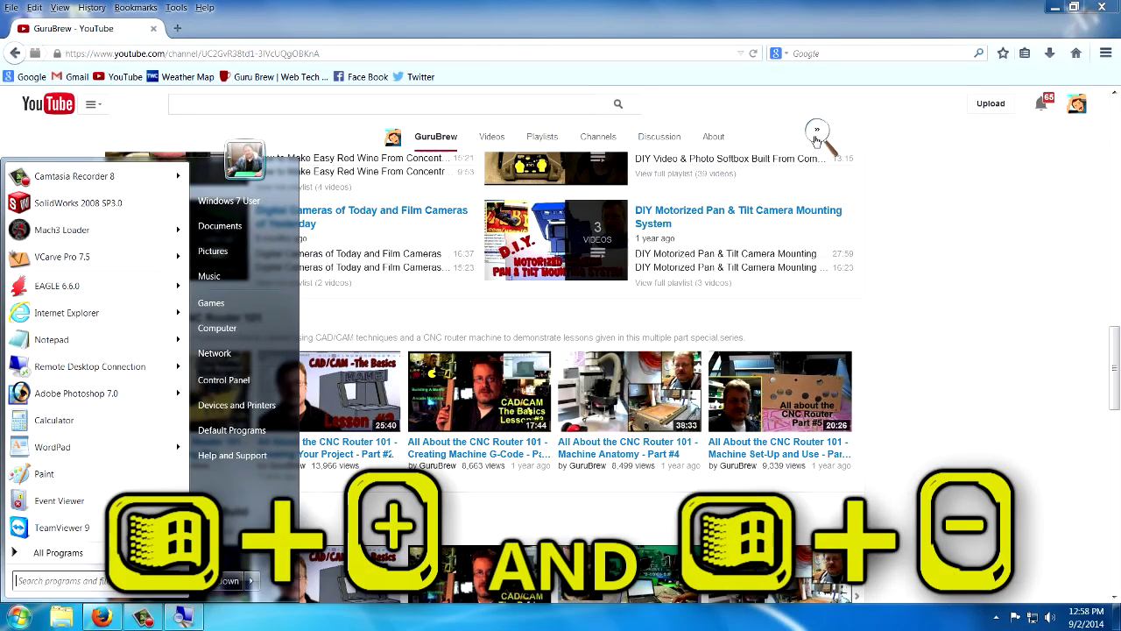
click(817, 132)
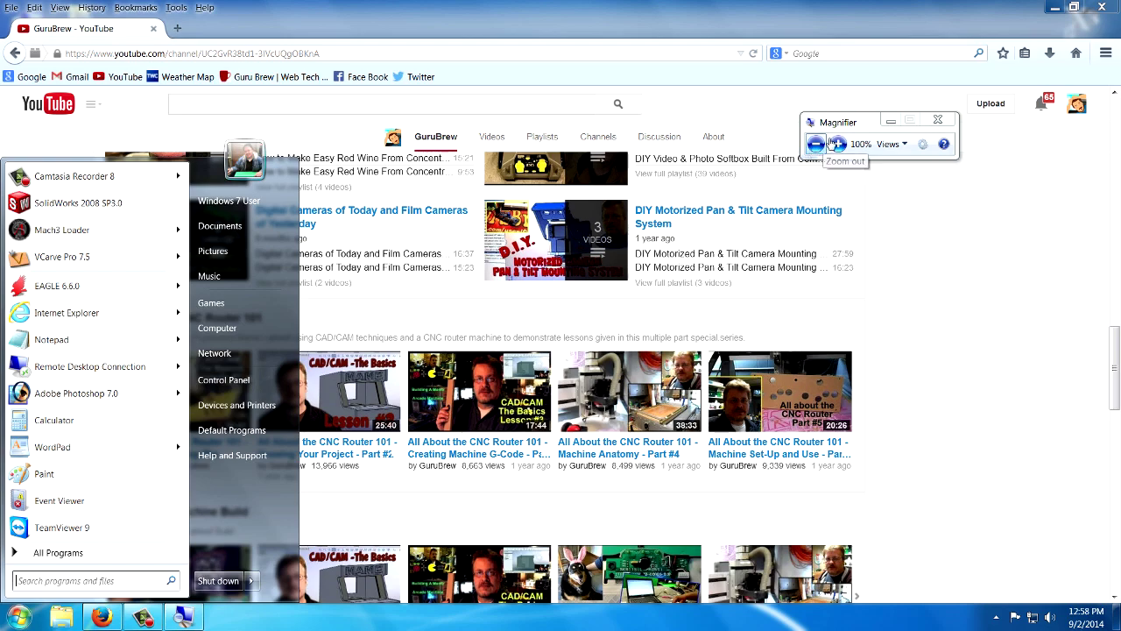
- Adjust magnification with the + and − buttons, settling at 125%
click(838, 144)
click(838, 144)
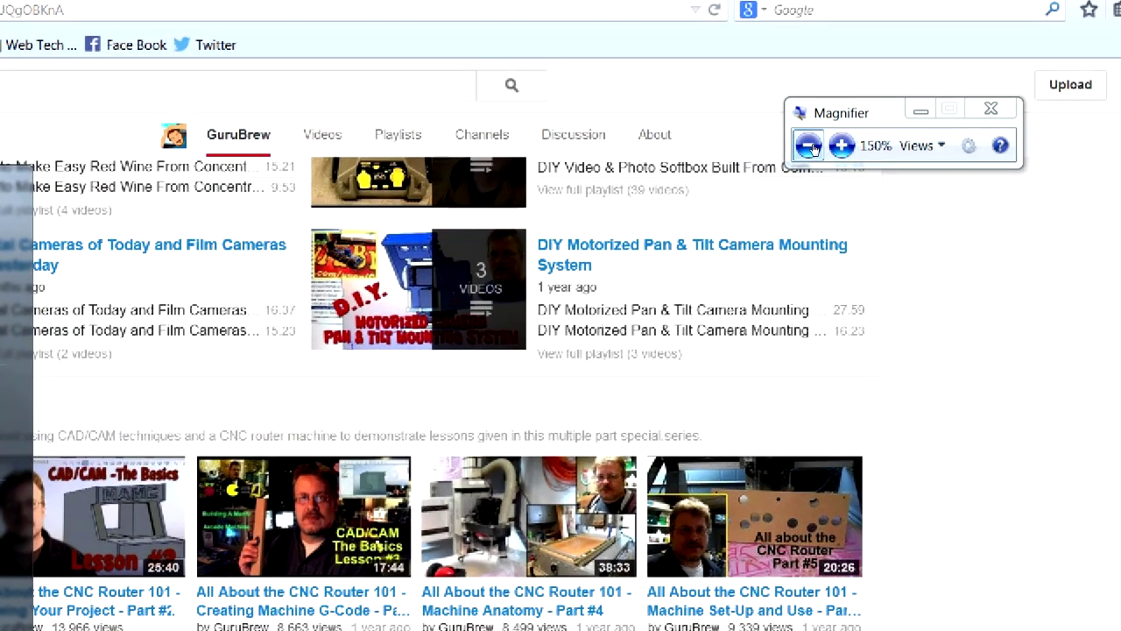
click(808, 146)
click(841, 145)
click(841, 145)
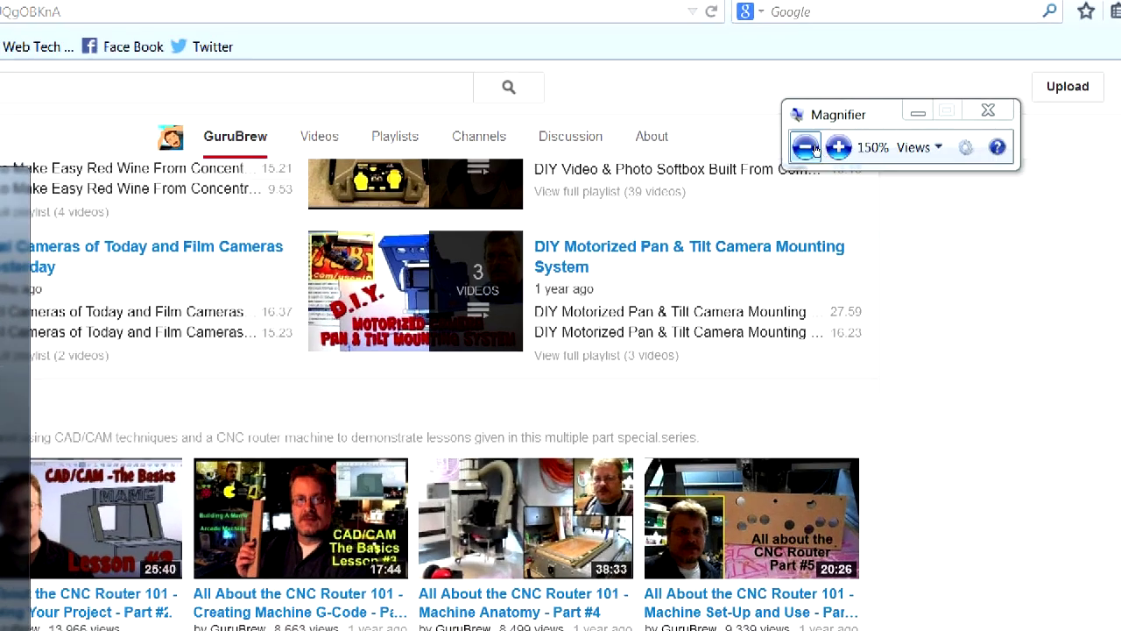
click(814, 149)
click(838, 148)
click(839, 148)
click(815, 149)
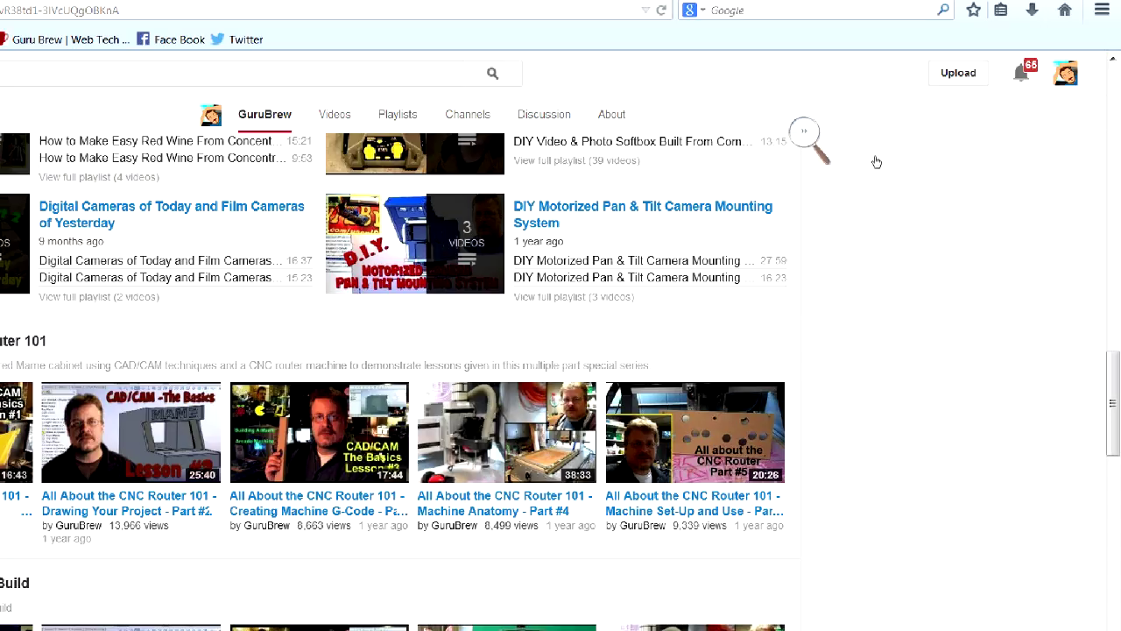
- Recall the controls and zoom further with Win+Plus, up to 425%
click(806, 136)
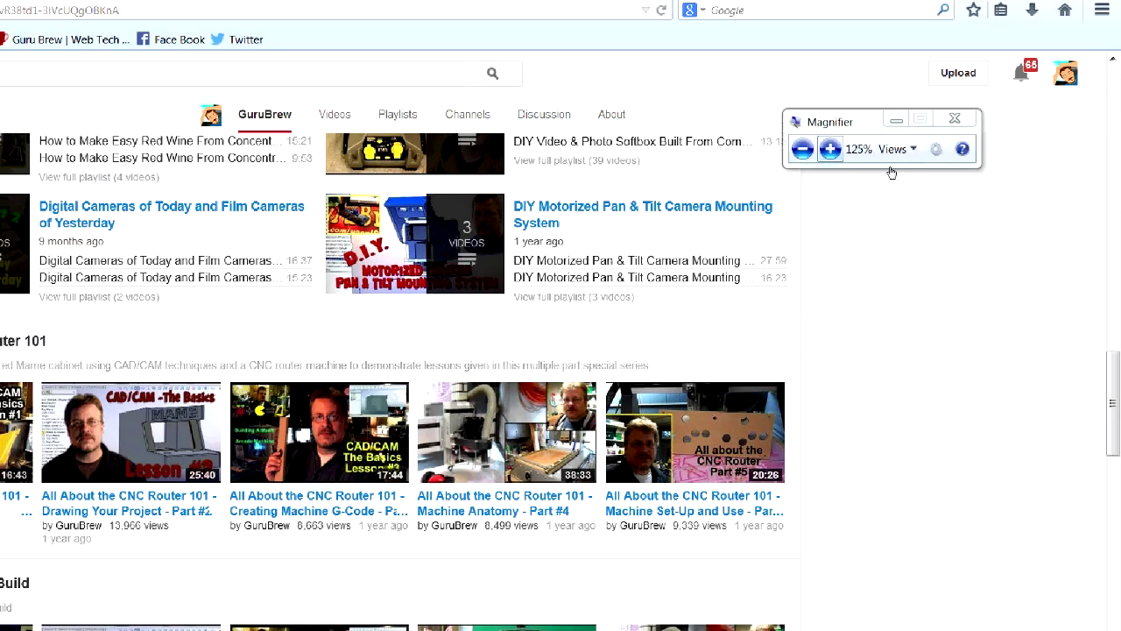
key(super+plus)
key(super+plus)
key(super+plus)
key(super+plus)
key(super+plus)
key(super+plus)
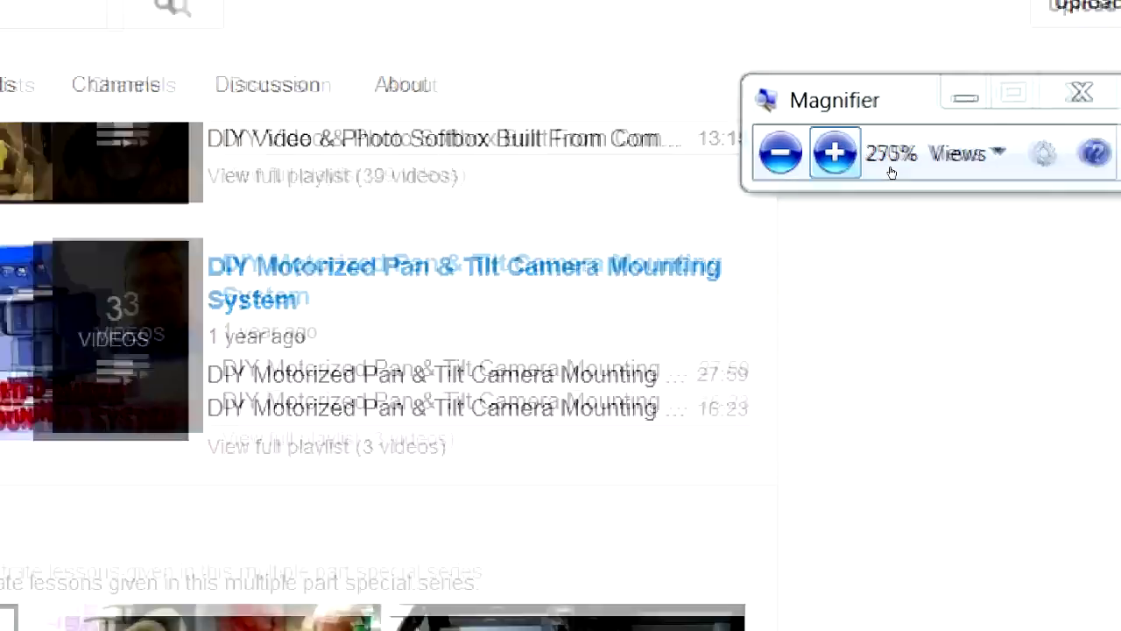
key(super+plus)
key(super+plus)
key(super+plus)
key(super+plus)
key(super+plus)
key(super+plus)
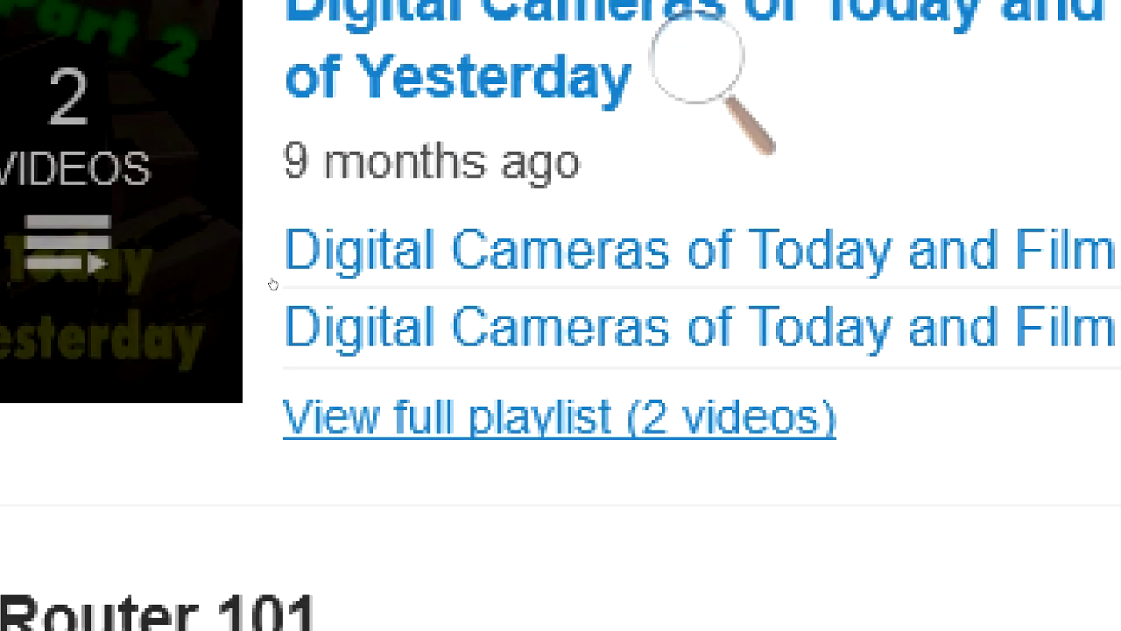
- Exit Magnifier with Win+Esc, then restart it with Win+Plus zoomed to 575%
key(super+Escape)
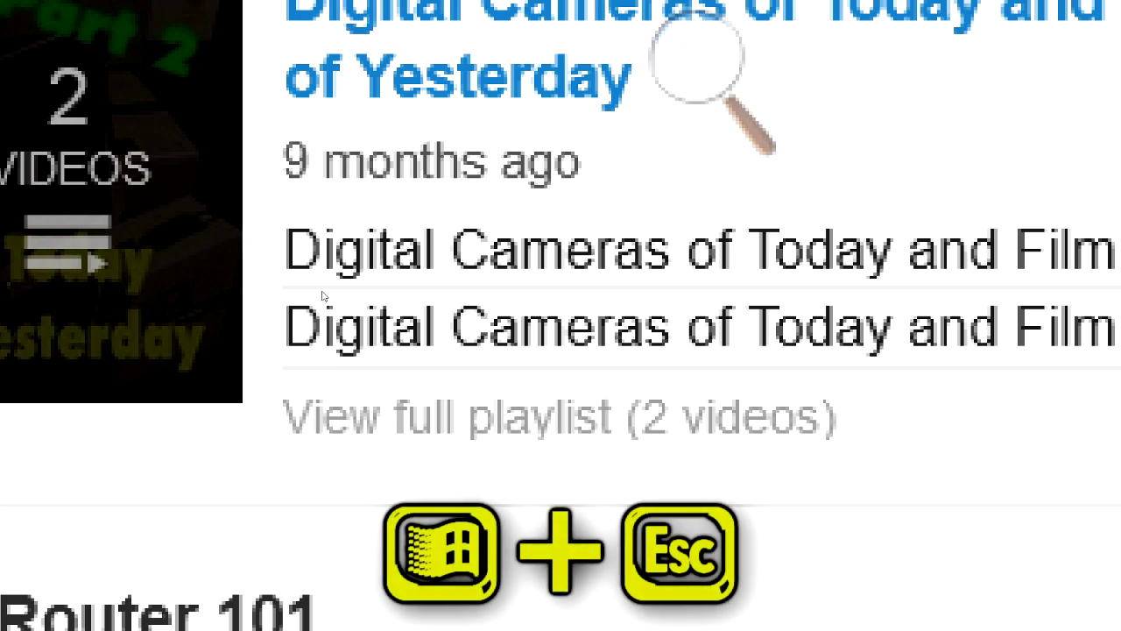
key(super+Escape)
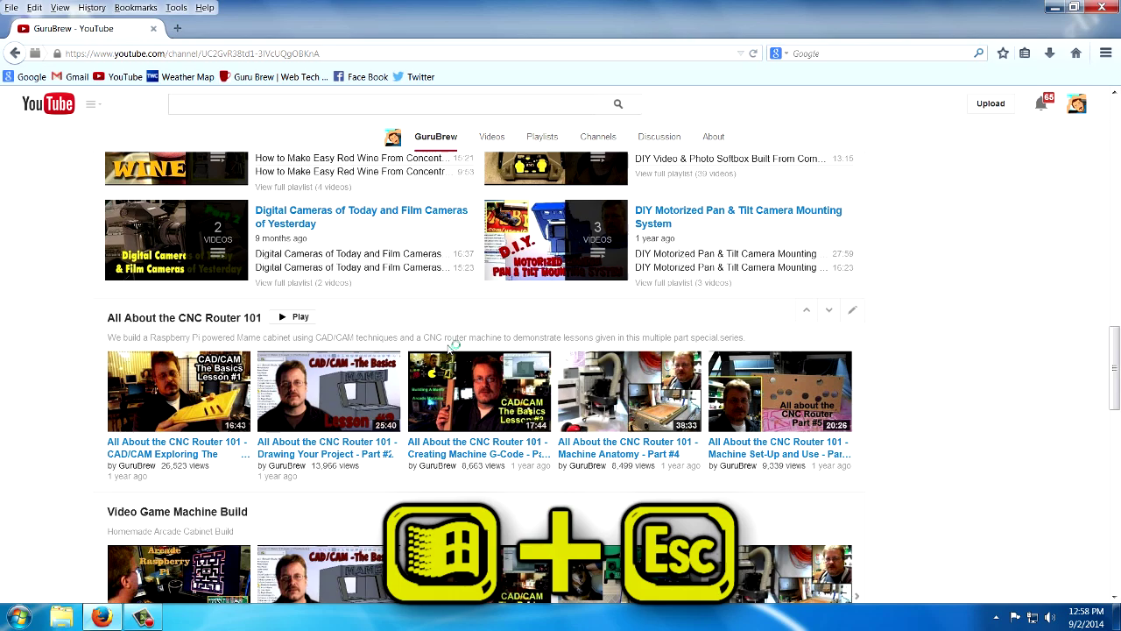
key(super+plus)
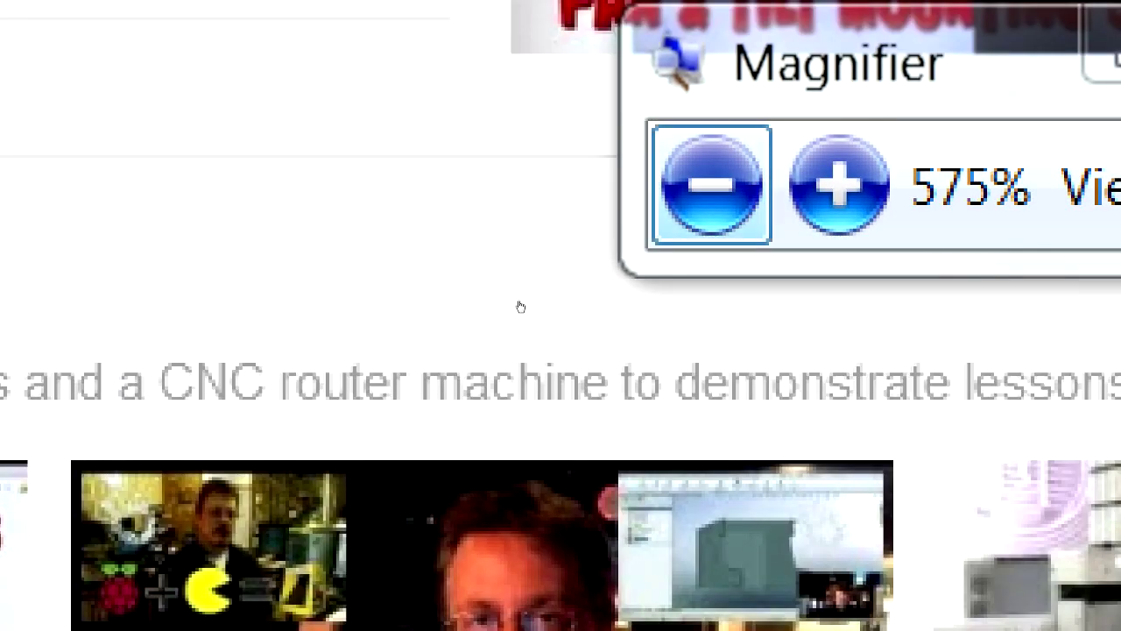
- Zoom out from 575% to 125% with Win+Minus and open the Views list
key(super+minus)
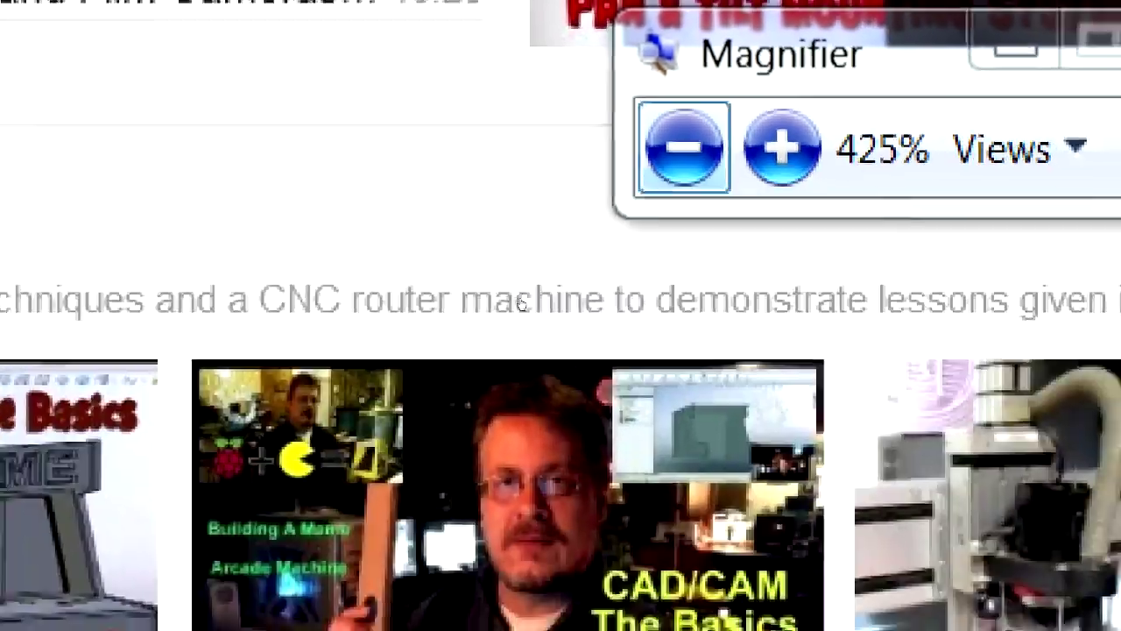
key(super+minus)
key(super+minus)
key(super+minus)
key(super+minus)
key(super+minus)
key(super+minus)
key(super+minus)
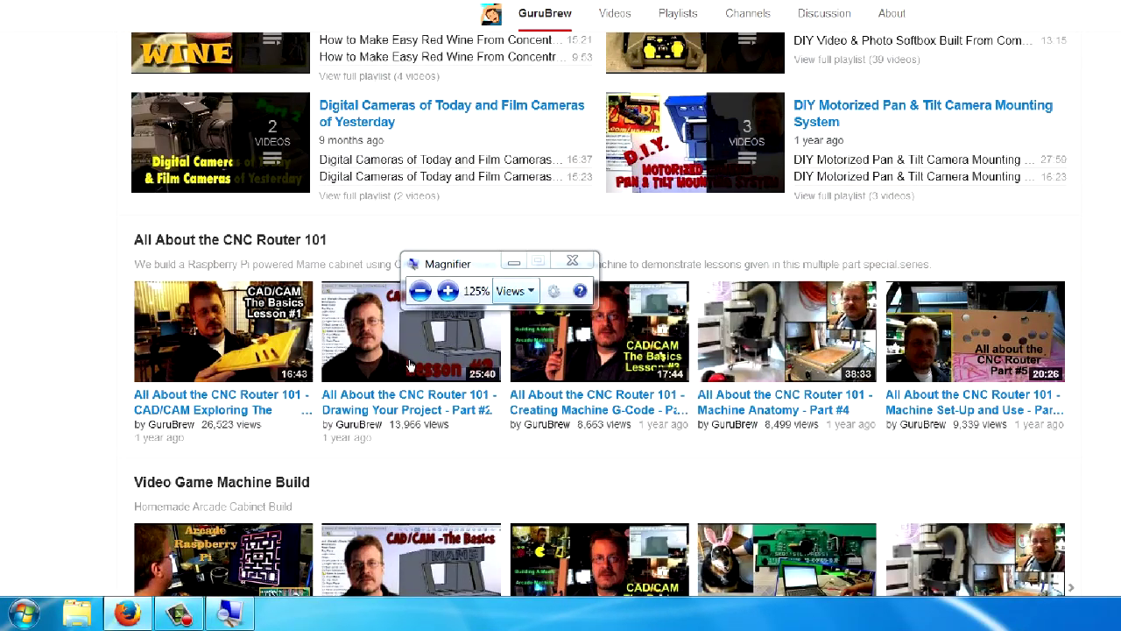
key(alt+v)
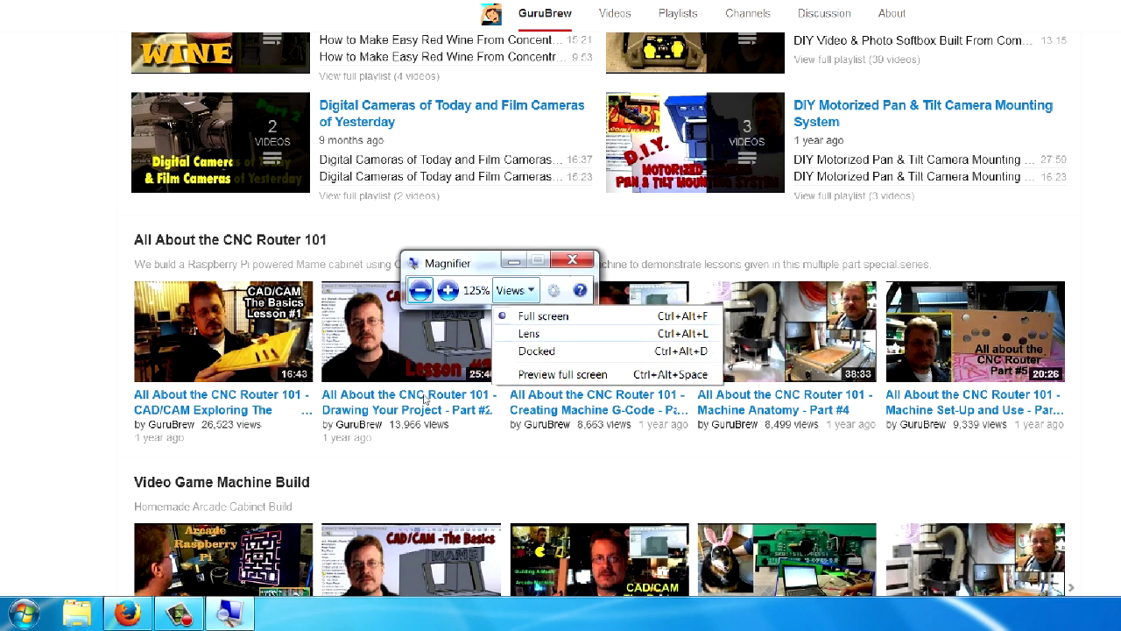
- Switch Magnifier to Lens view and lower the lens magnification to 100%
key(ctrl+alt+l)
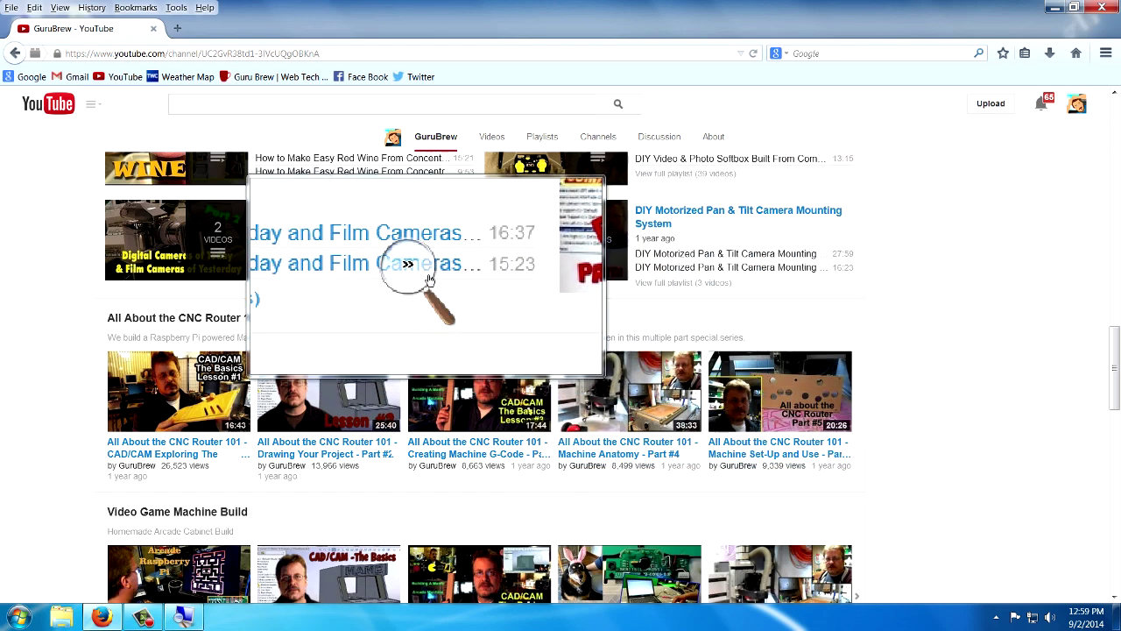
click(418, 272)
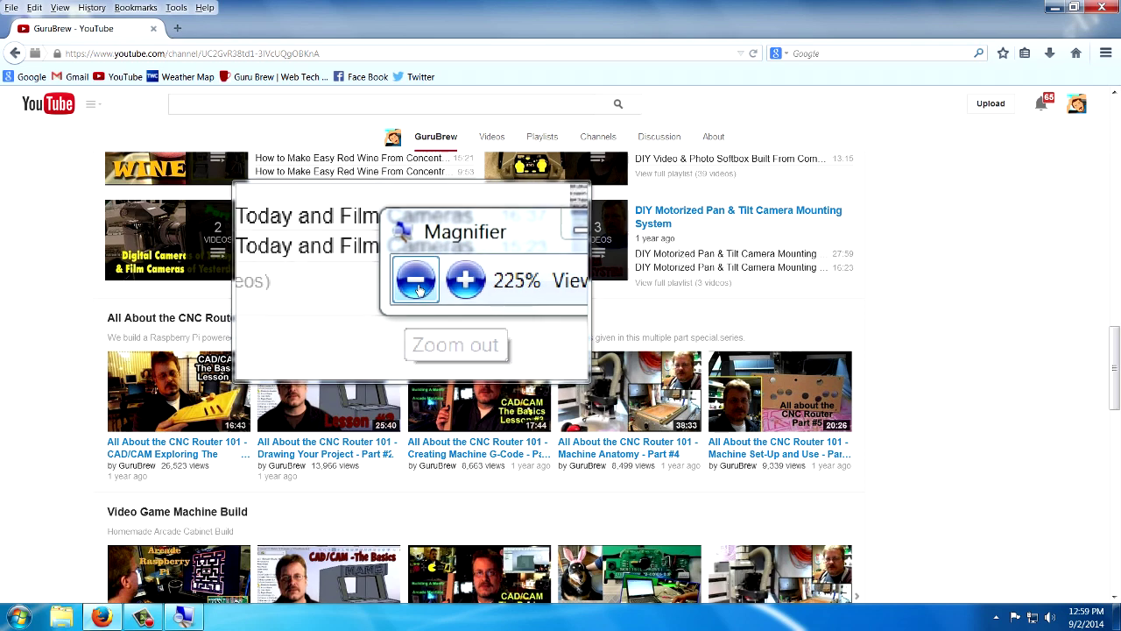
click(416, 280)
click(416, 281)
click(416, 280)
click(416, 280)
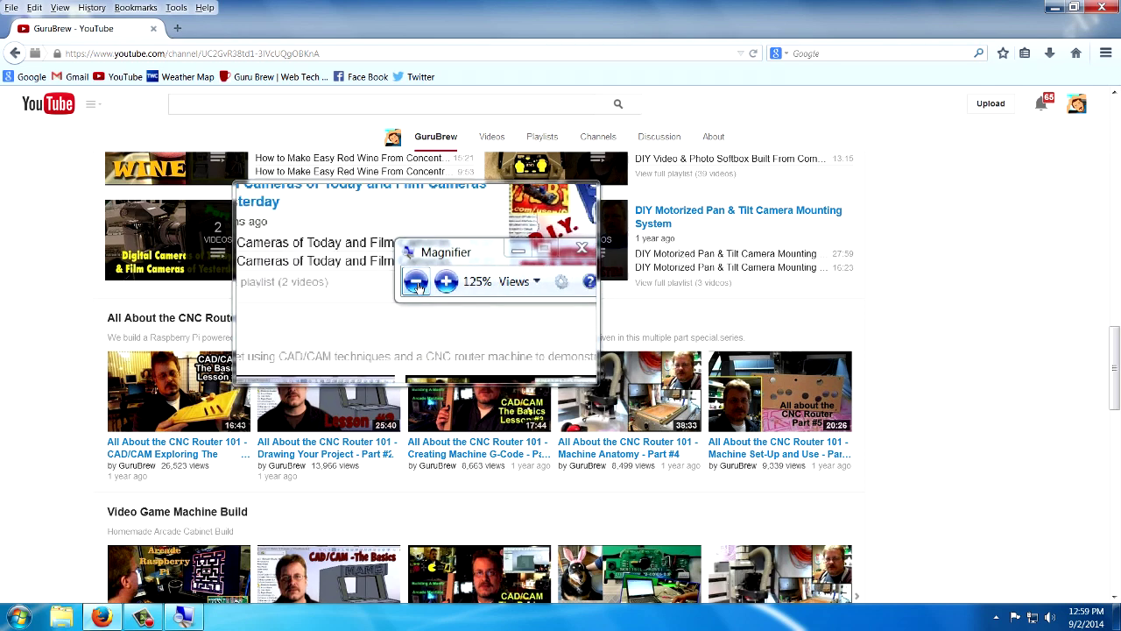
click(416, 282)
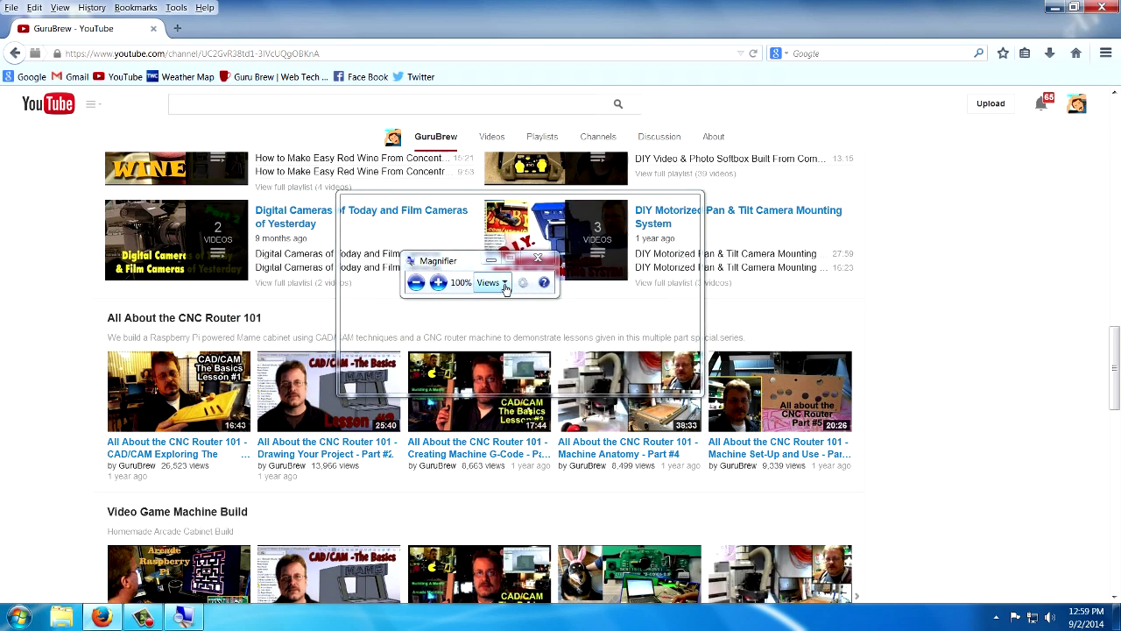
- Choose Docked from the Views list and scroll the YouTube page below the docked pane
click(505, 289)
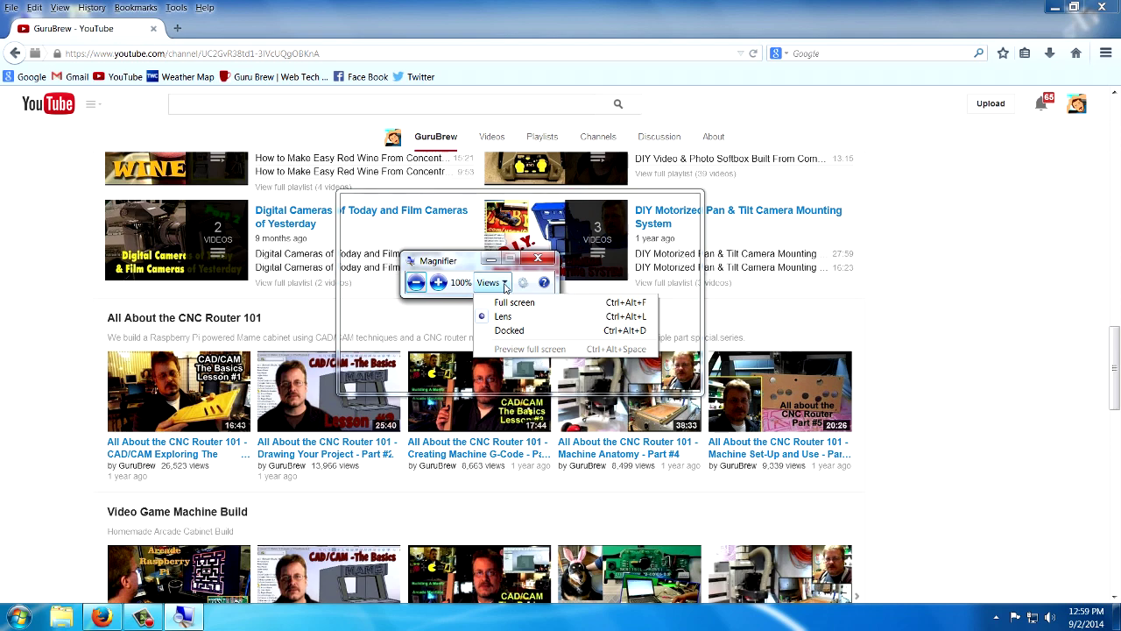
click(510, 331)
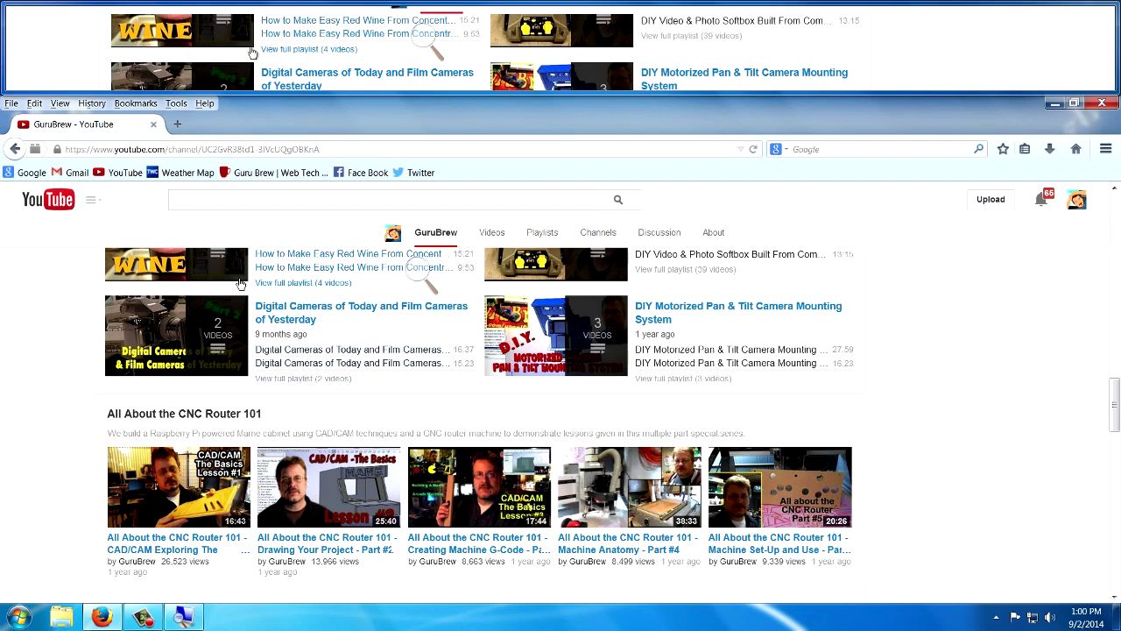
mouse_move(242, 331)
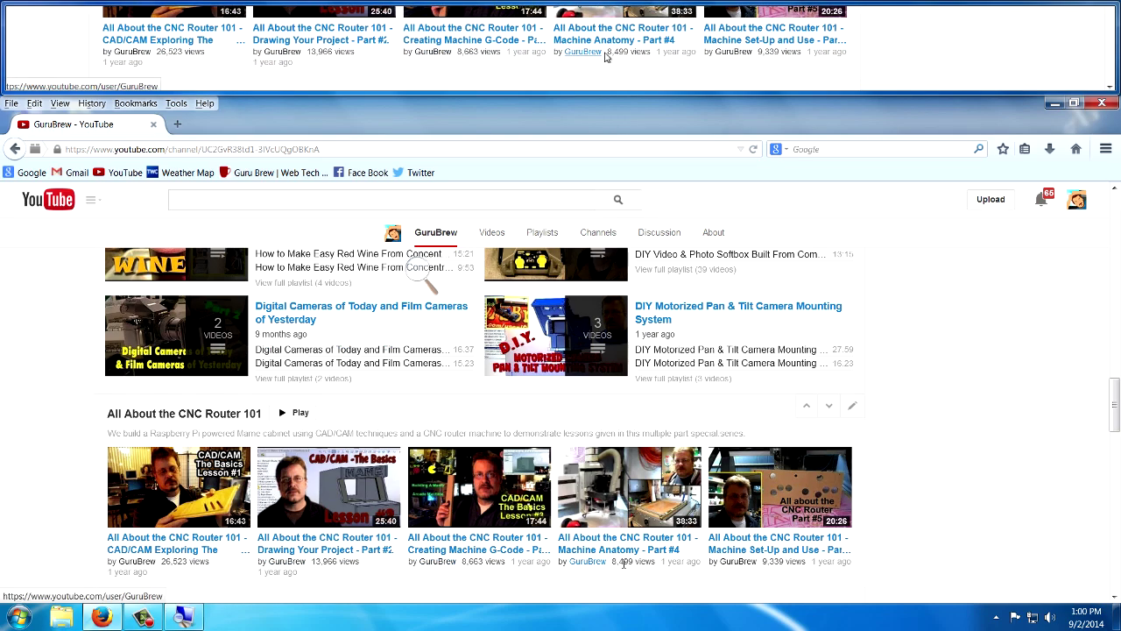
scroll(624, 564, down, 5)
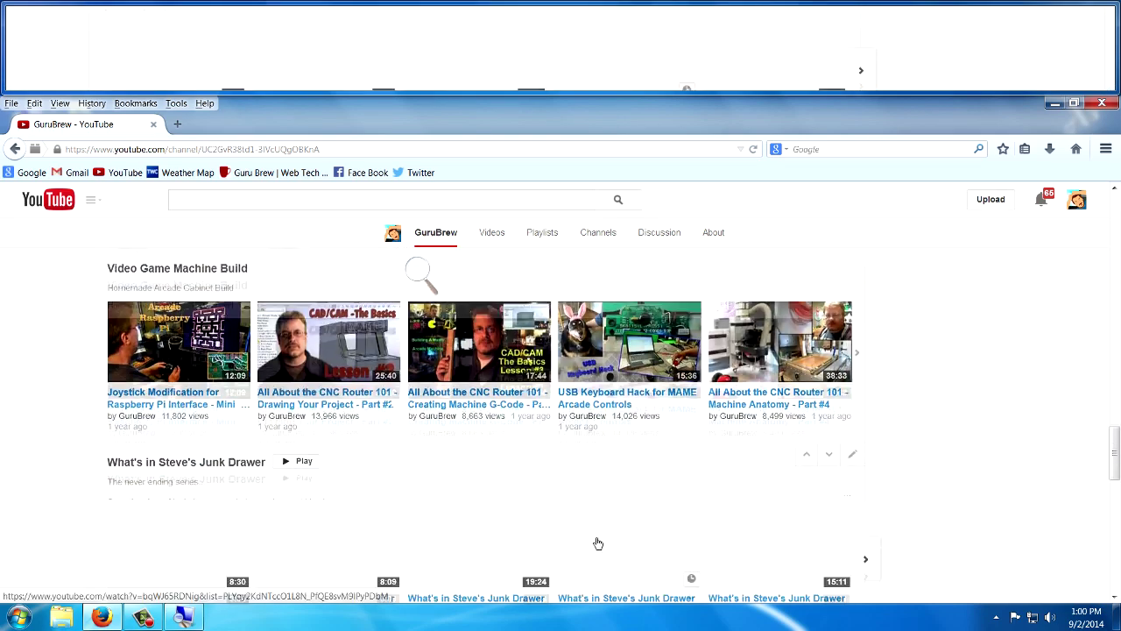
scroll(598, 544, down, 2)
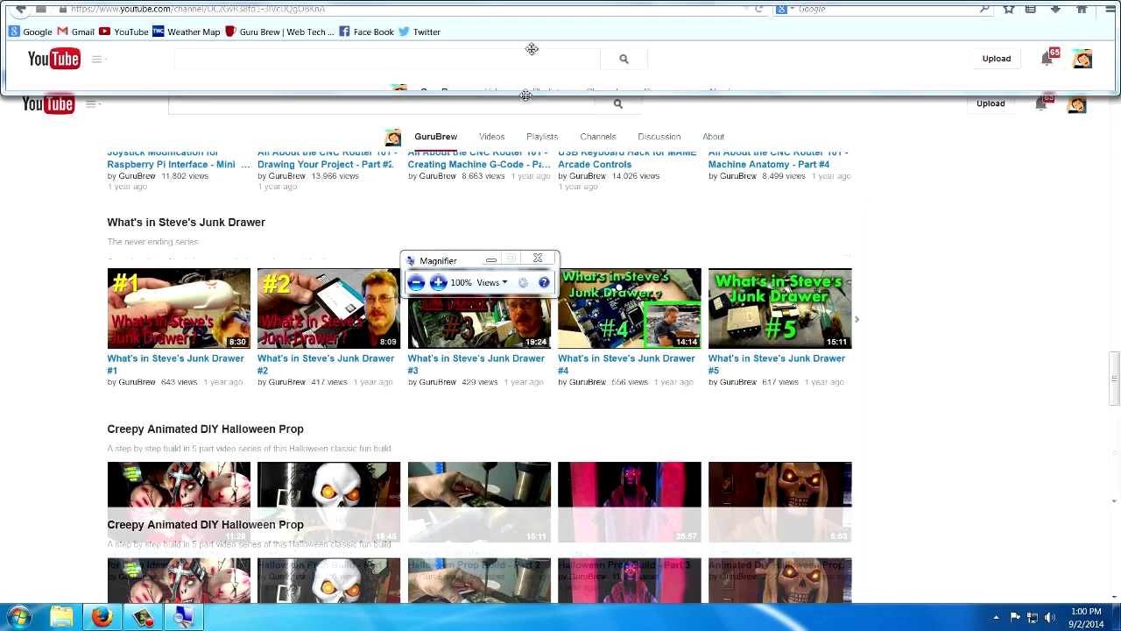
- Drag the docked pane's bottom edge down to roughly double its height
drag(526, 93, 553, 232)
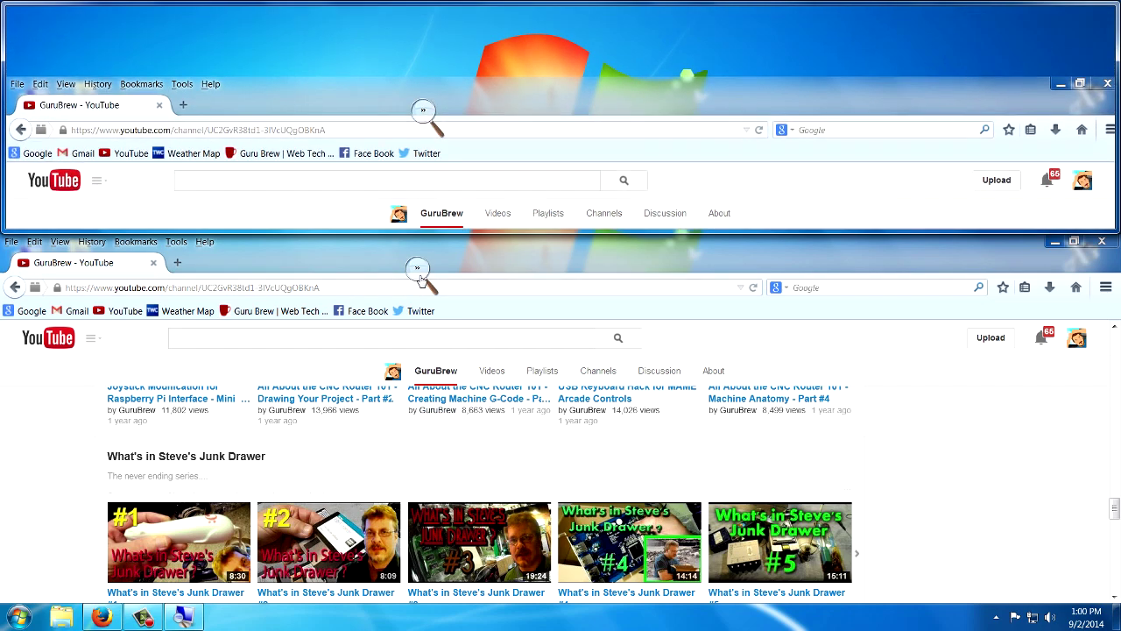
- Raise the docked Magnifier view's zoom in four steps to 200%
click(420, 277)
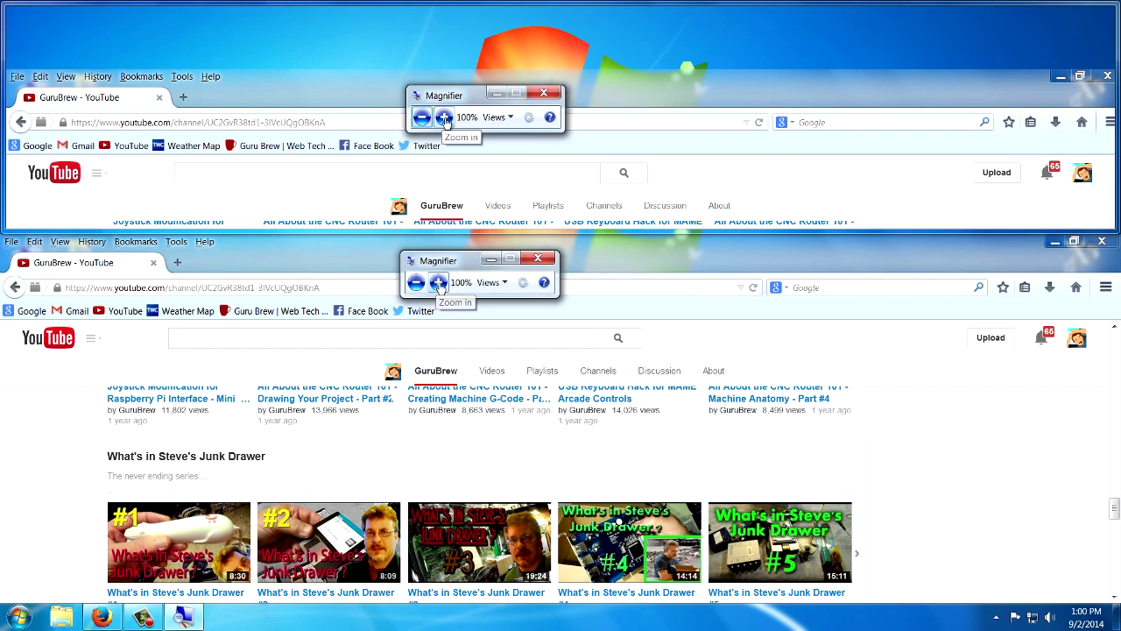
click(438, 282)
click(437, 282)
click(438, 282)
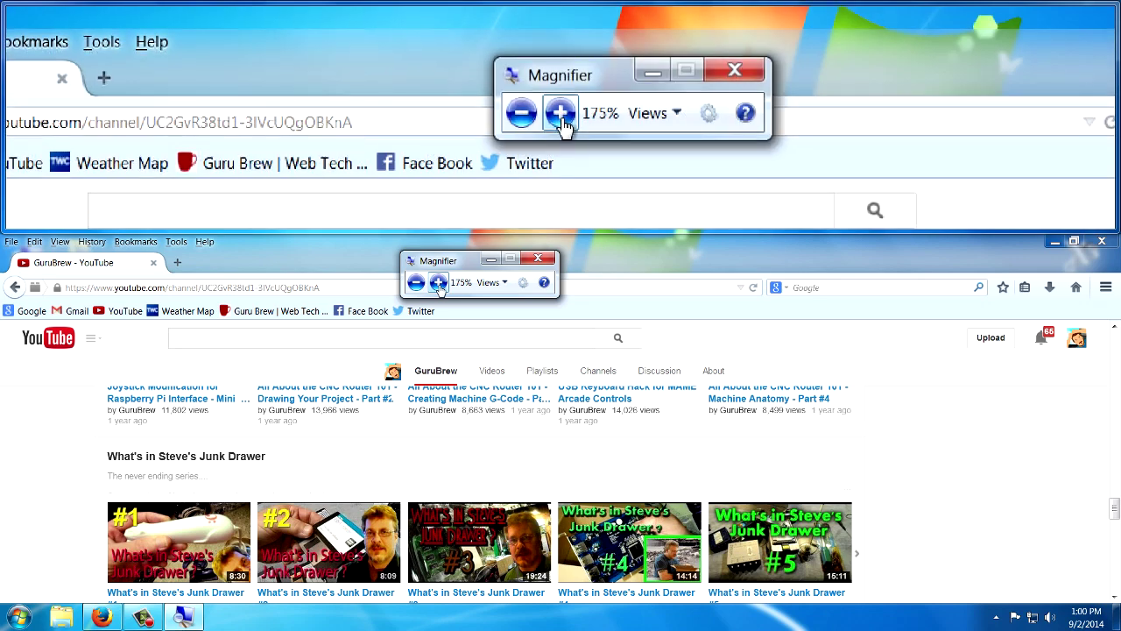
click(438, 282)
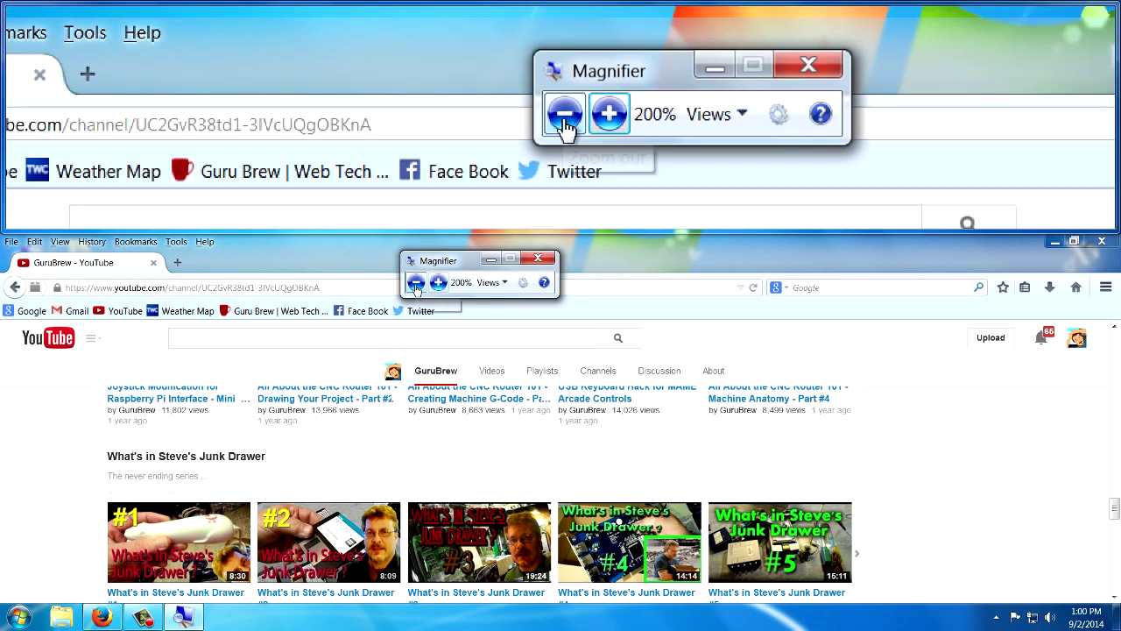
- Lower the docked view's zoom three steps back down to 125%
click(416, 282)
click(416, 282)
click(416, 282)
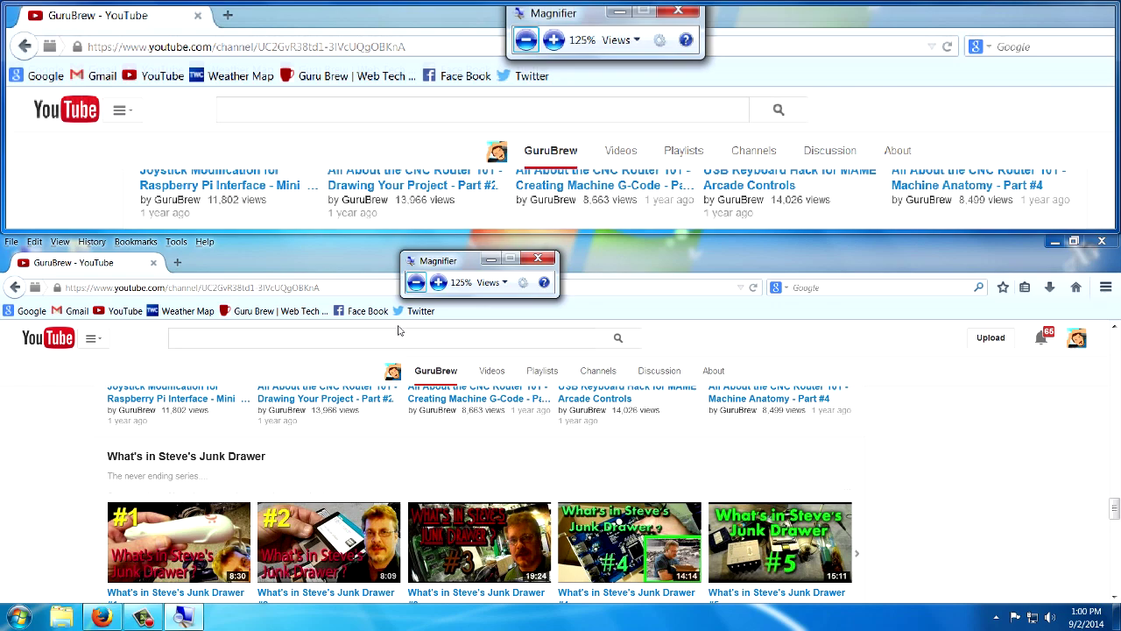
- Switch Magnifier to Full screen view and zoom the YouTube page to 125% with Win+Plus
click(503, 283)
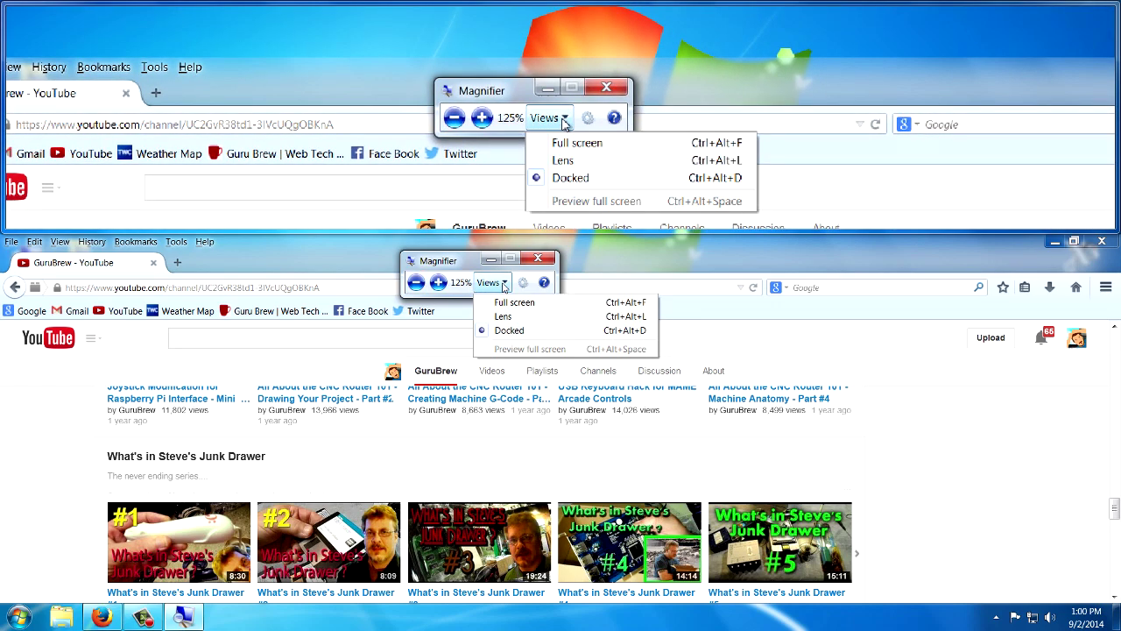
click(512, 305)
key(super+plus)
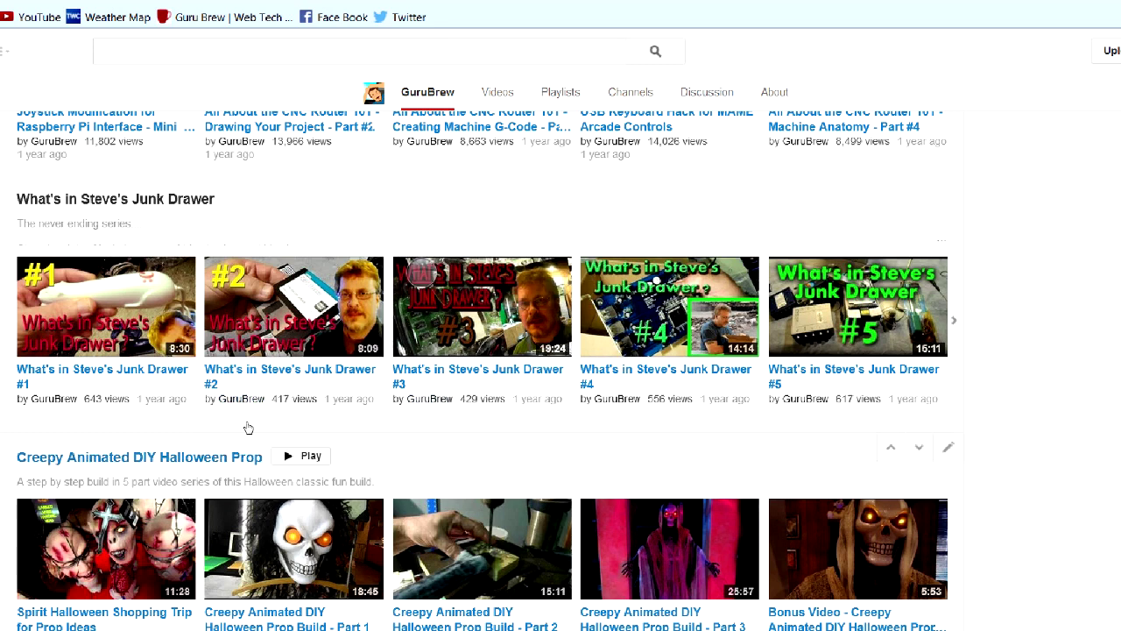
- Reduce the full-screen magnification back to 100% with Win+Minus
key(super+minus)
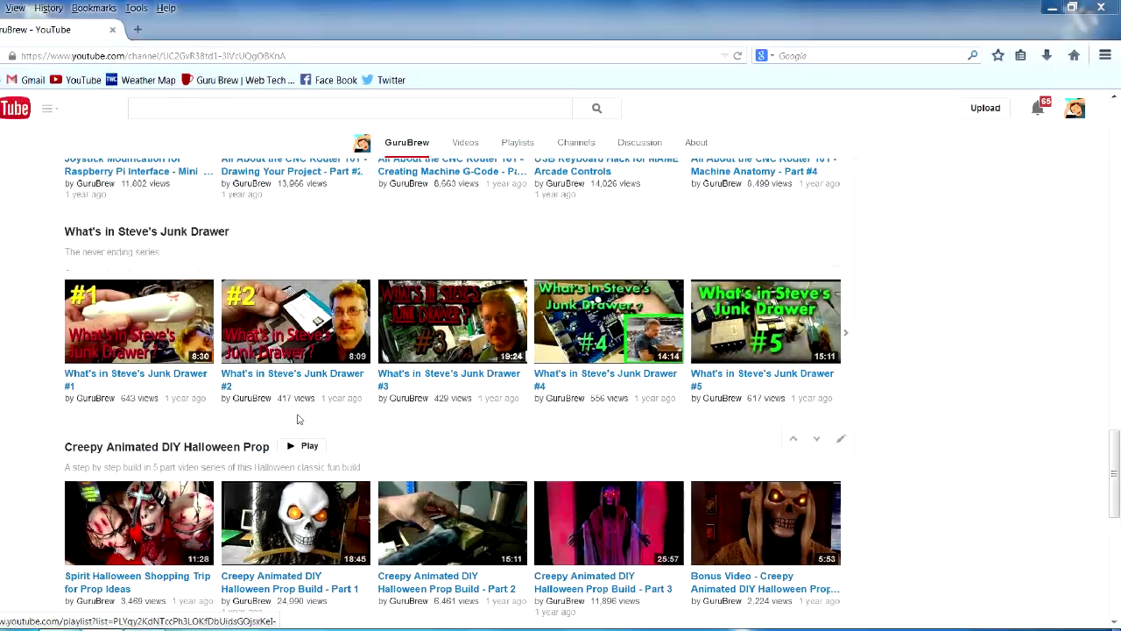